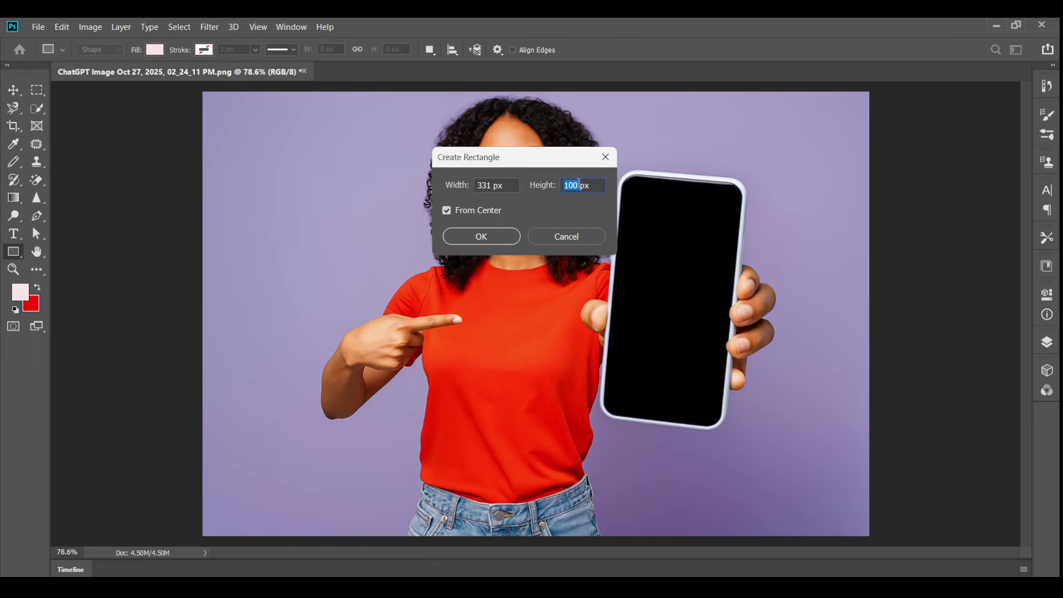
Step: Create a rectangle 331 px wide and 600 px high, and round all four linked corners to 20 px
type("60")
left_click(464, 242)
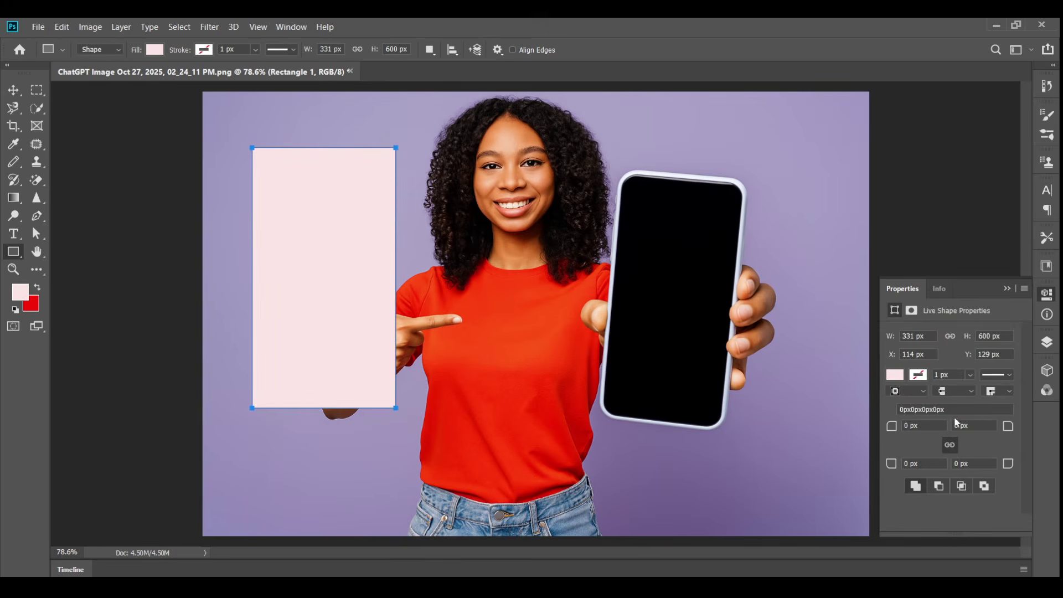
type("3")
key("Return")
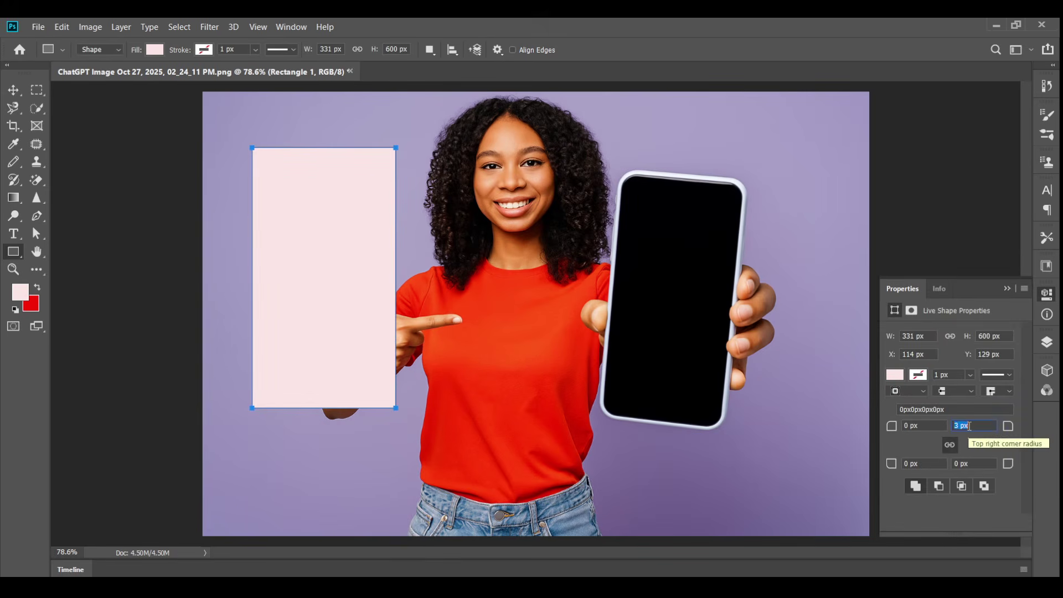
left_click(925, 426)
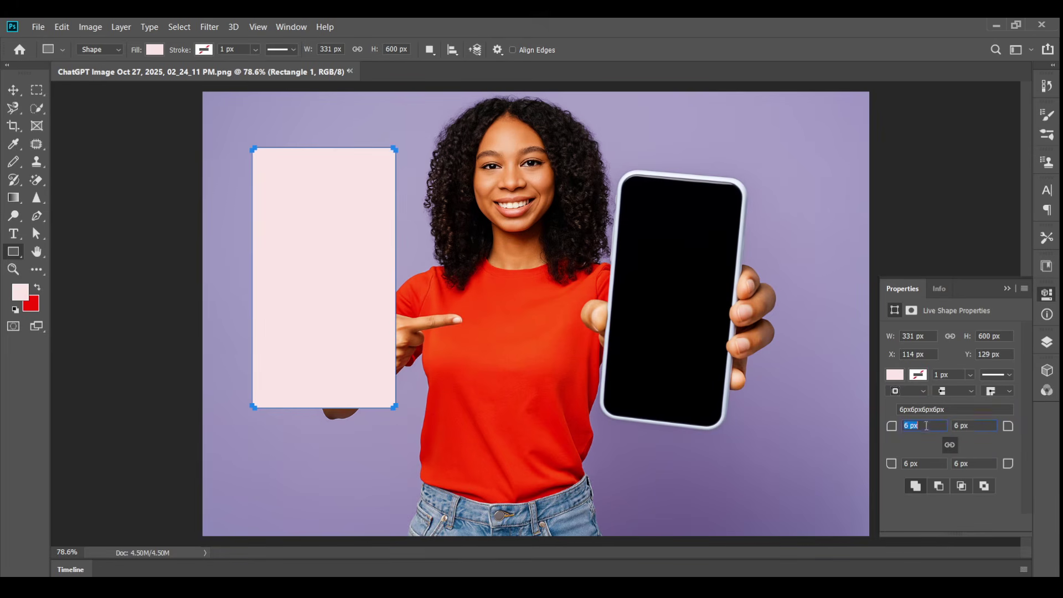
left_click(989, 426)
type("20")
key("Return")
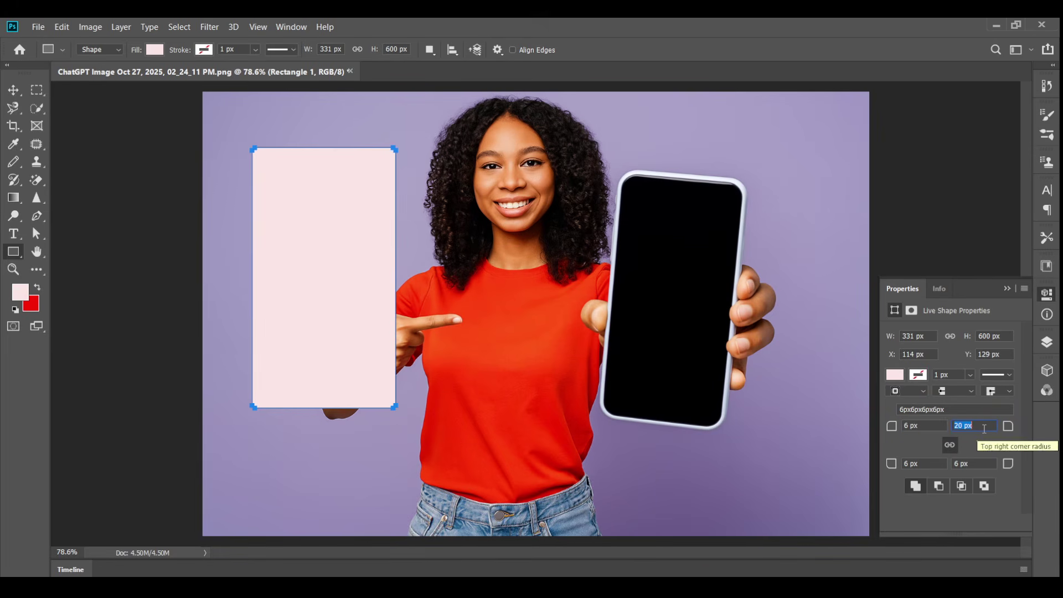
left_click(908, 426)
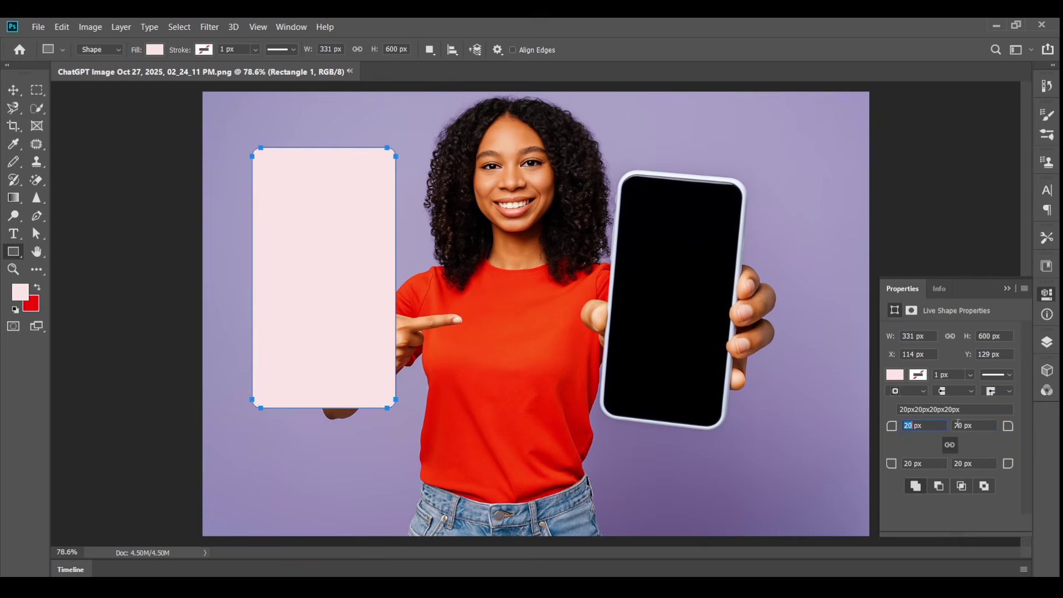
Step: Increase the radius of all four linked rectangle corners to 34 px
key("Up")
key("Up")
key("Up")
key("Up")
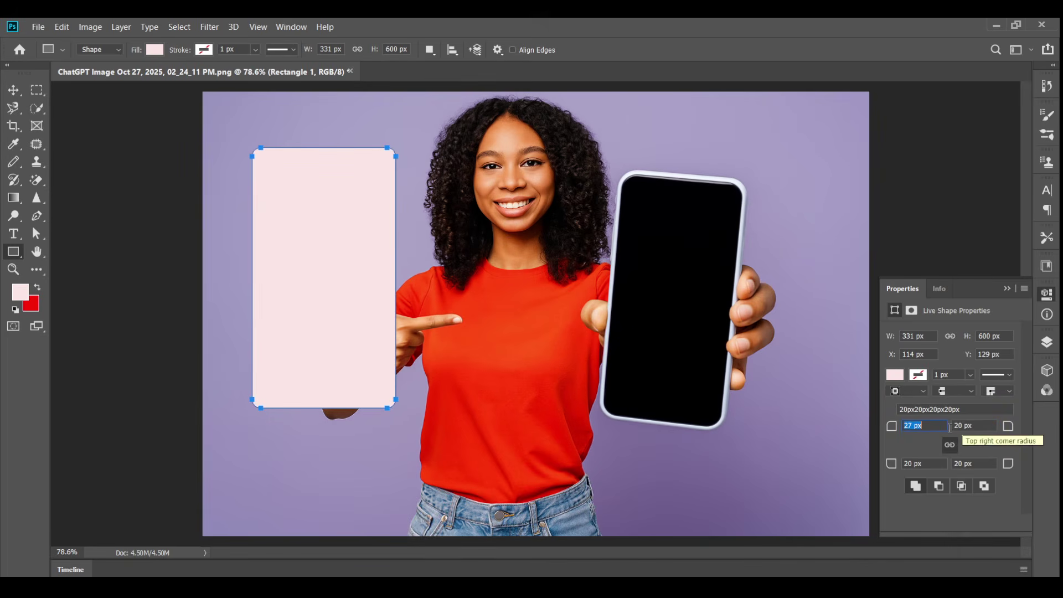
left_click(915, 425)
left_click(973, 427)
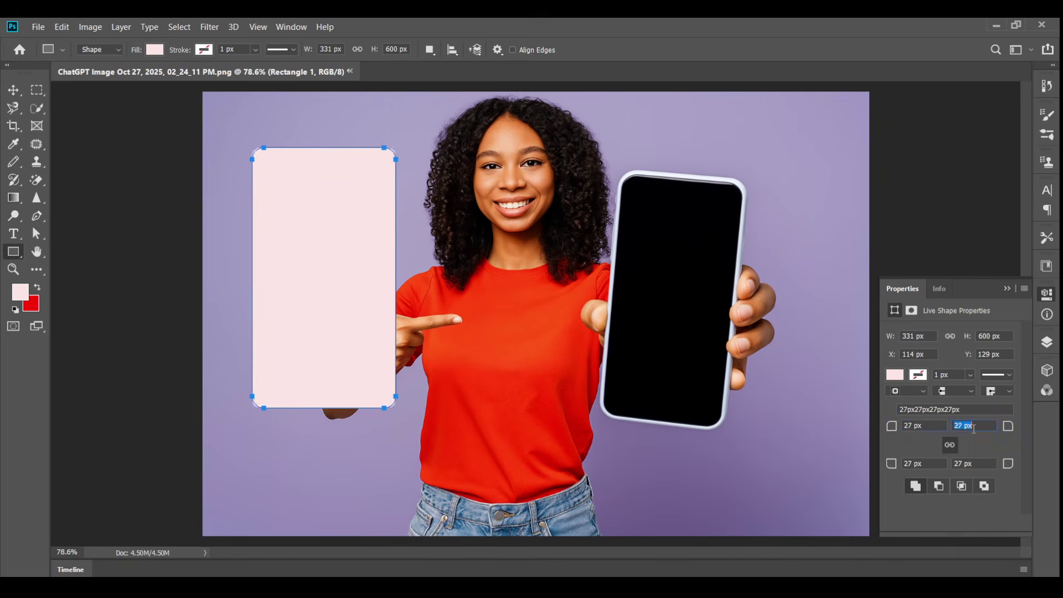
left_click(936, 425)
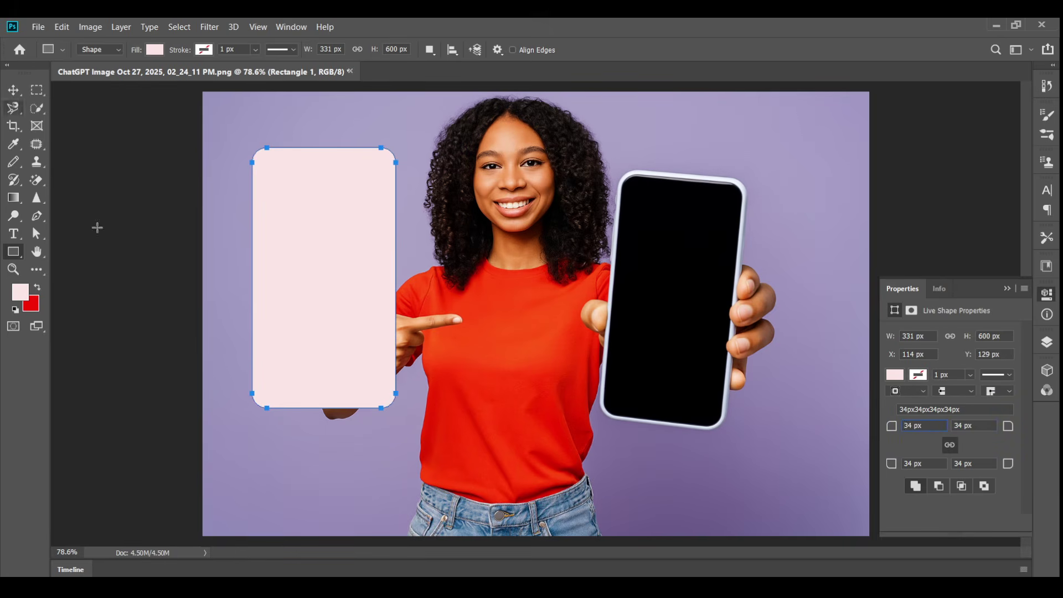
Step: Replace the rounded rectangle's pink fill with the recently used mid gray
left_click(155, 50)
left_click(96, 76)
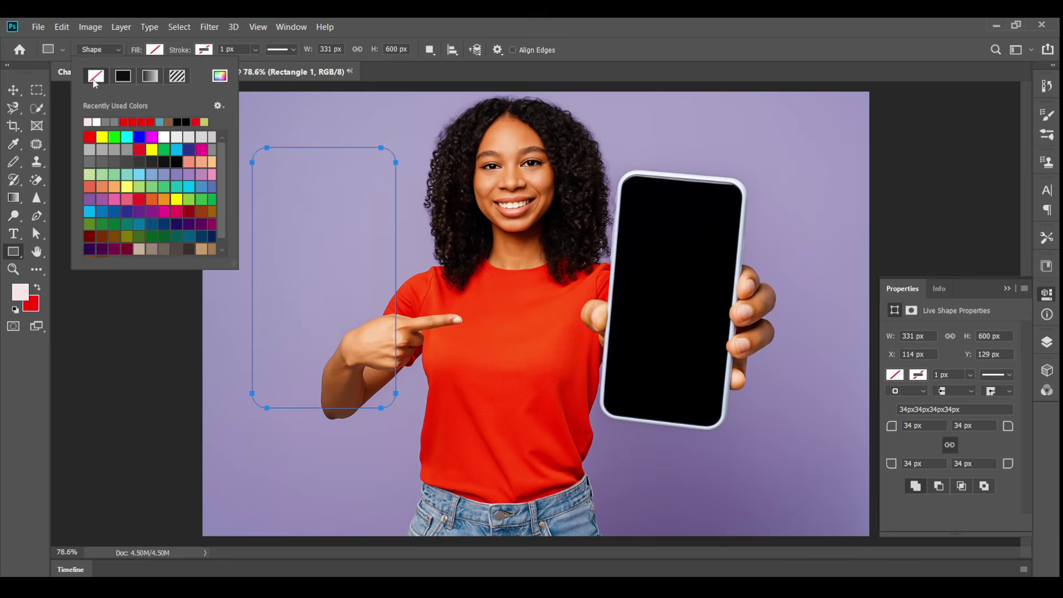
left_click(110, 121)
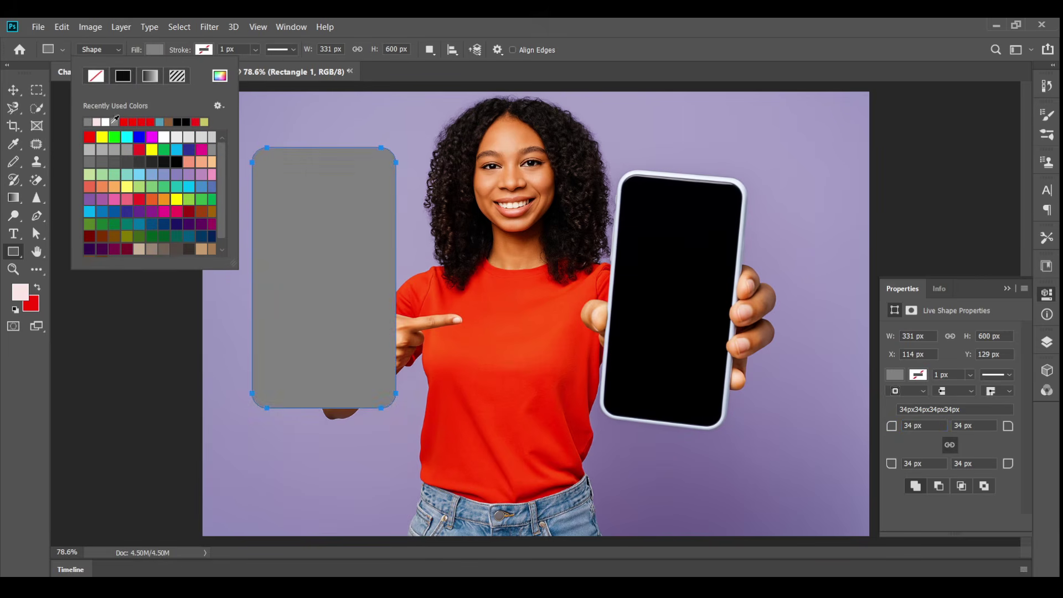
Step: Set the foreground color to hex 808080
left_click(20, 292)
double_click(328, 416)
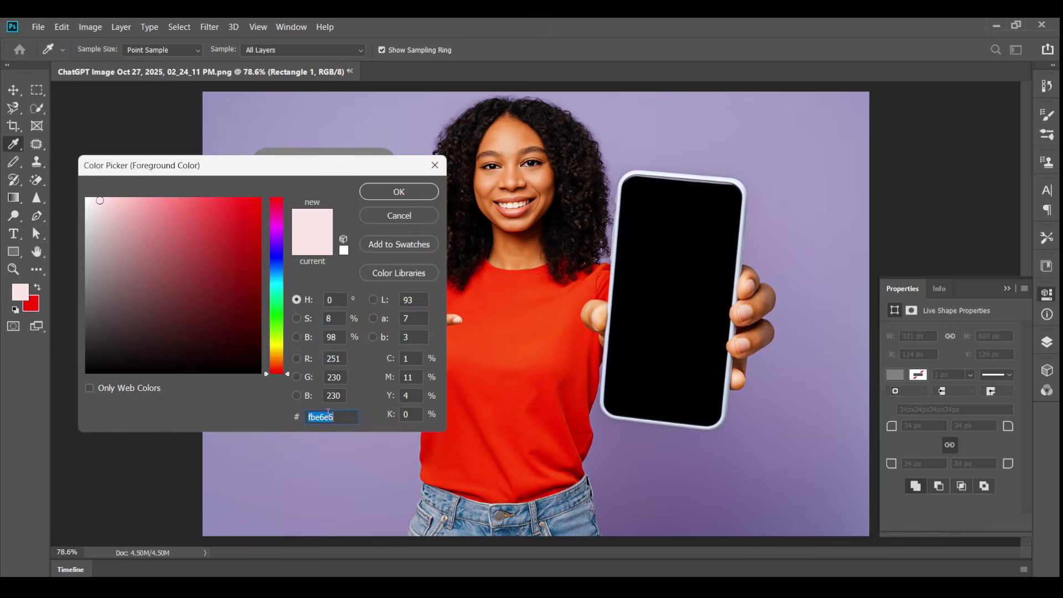
type("808080")
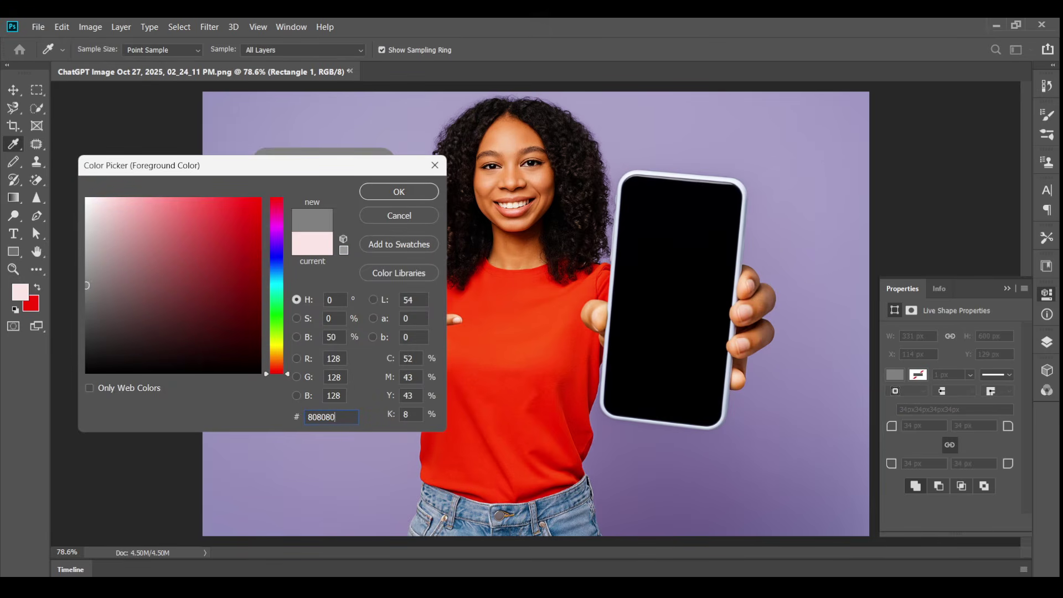
left_click(399, 192)
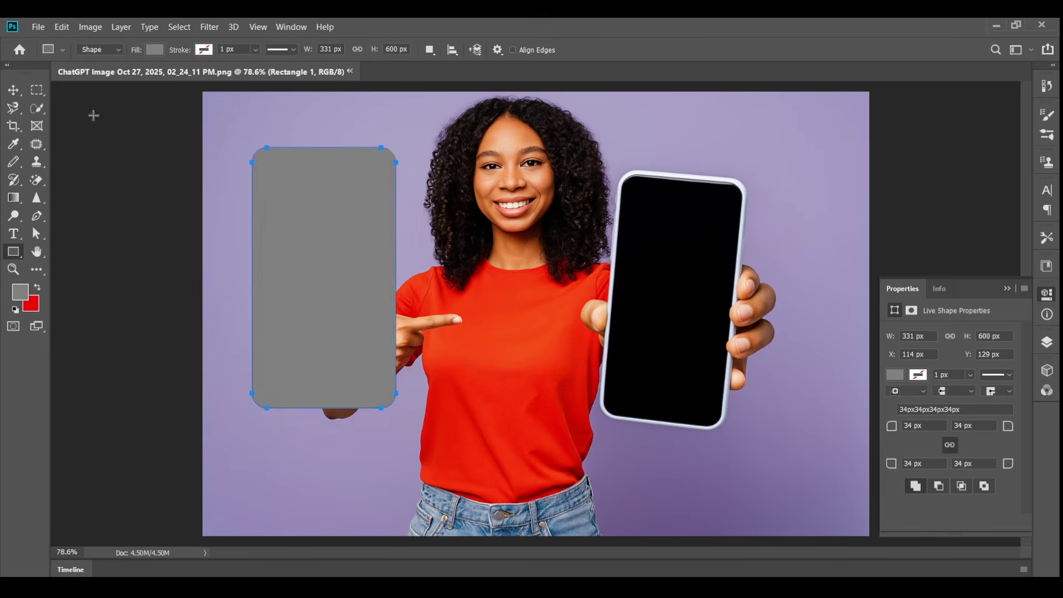
Step: Convert the Rectangle 1 layer to a smart object
left_click(21, 92)
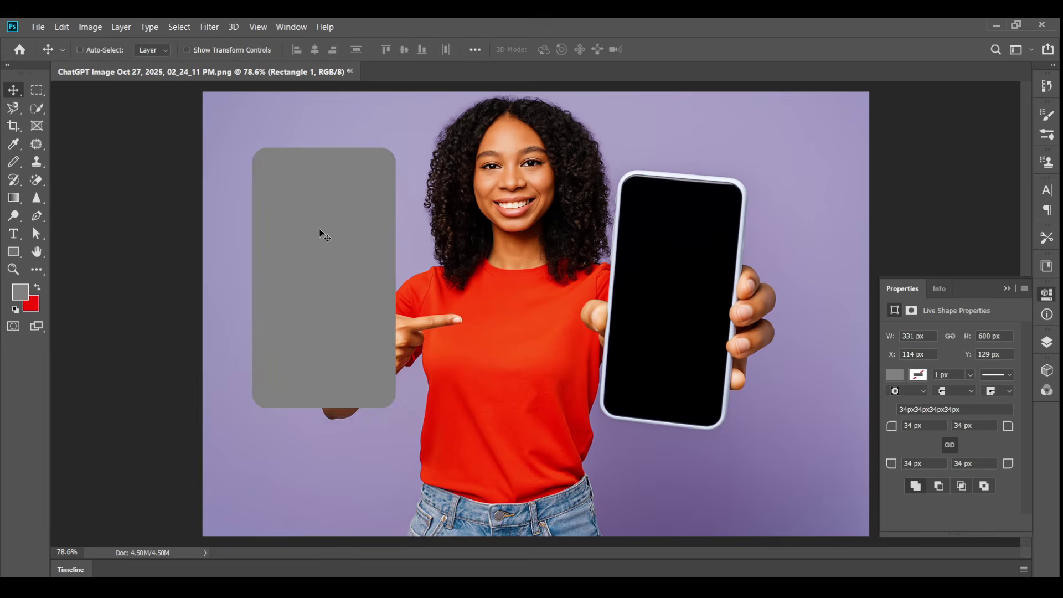
left_click(1047, 343)
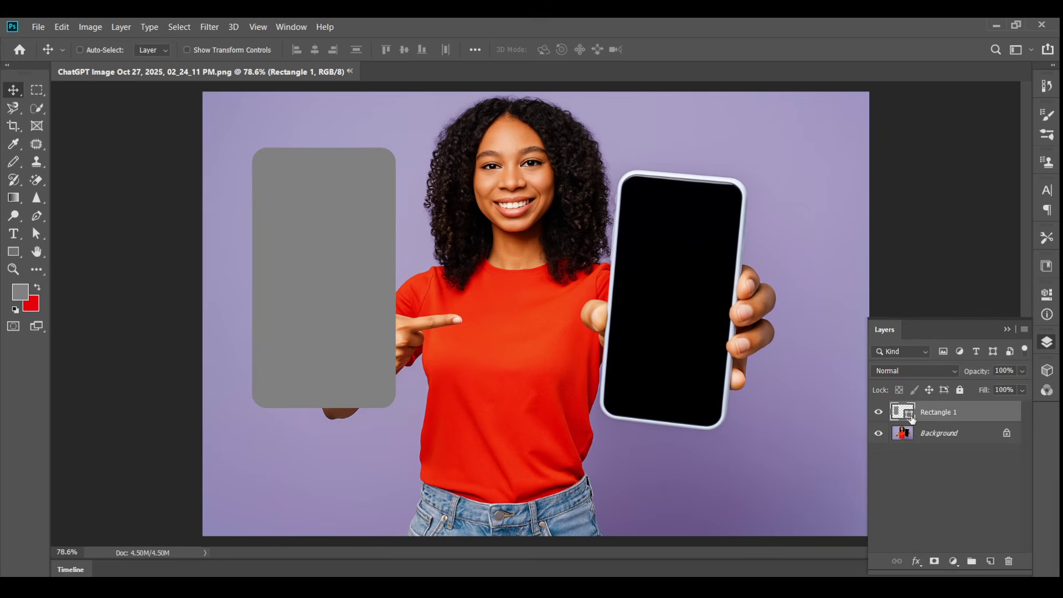
right_click(913, 419)
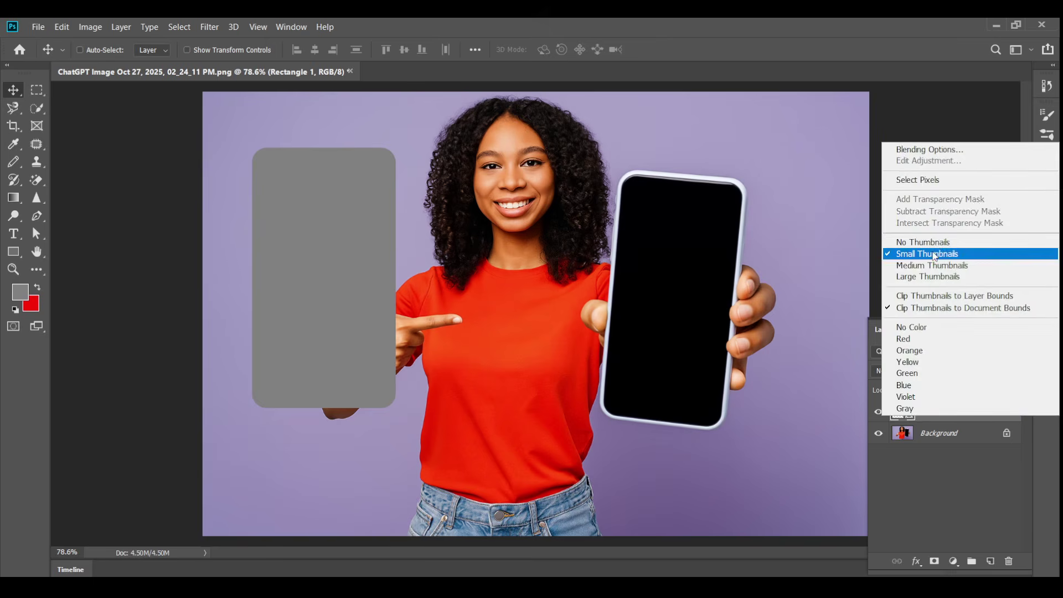
right_click(946, 433)
right_click(922, 412)
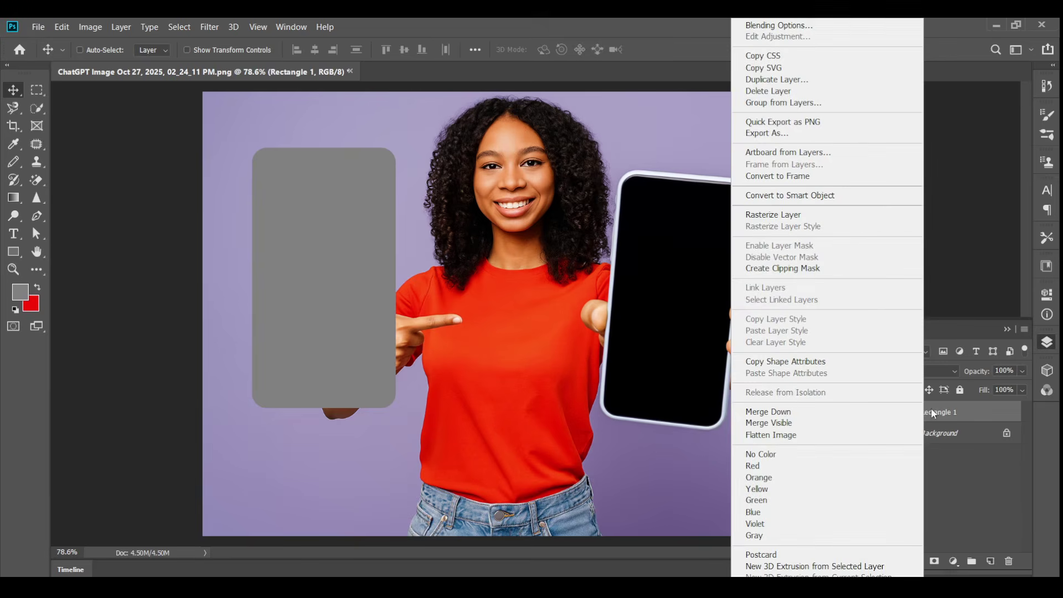
left_click(792, 196)
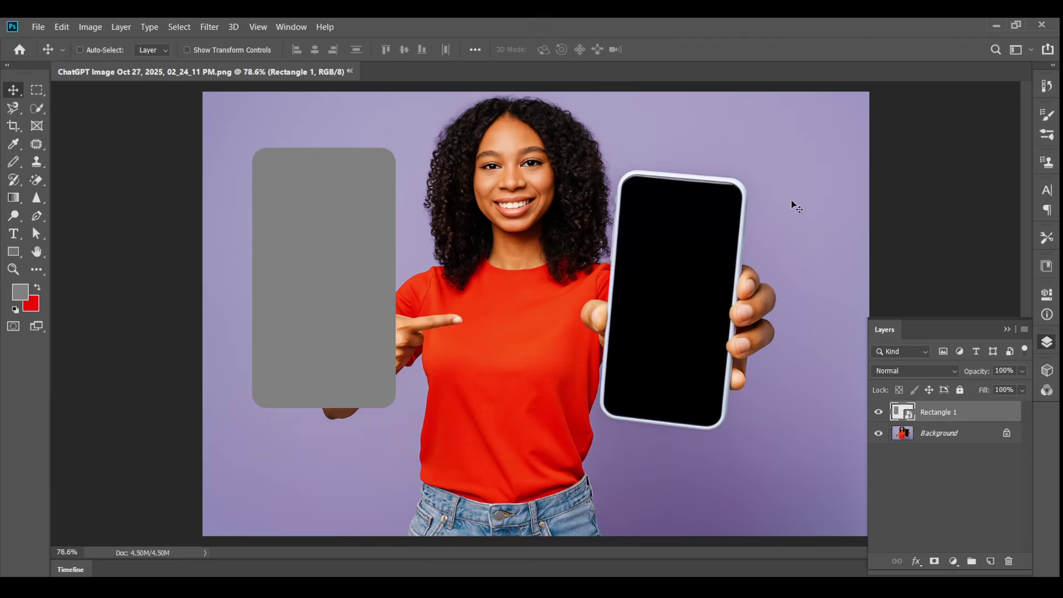
Step: Move the gray rectangle about 816 px right and 63 px down, over the phone's black screen
left_click_drag(361, 252, 704, 278)
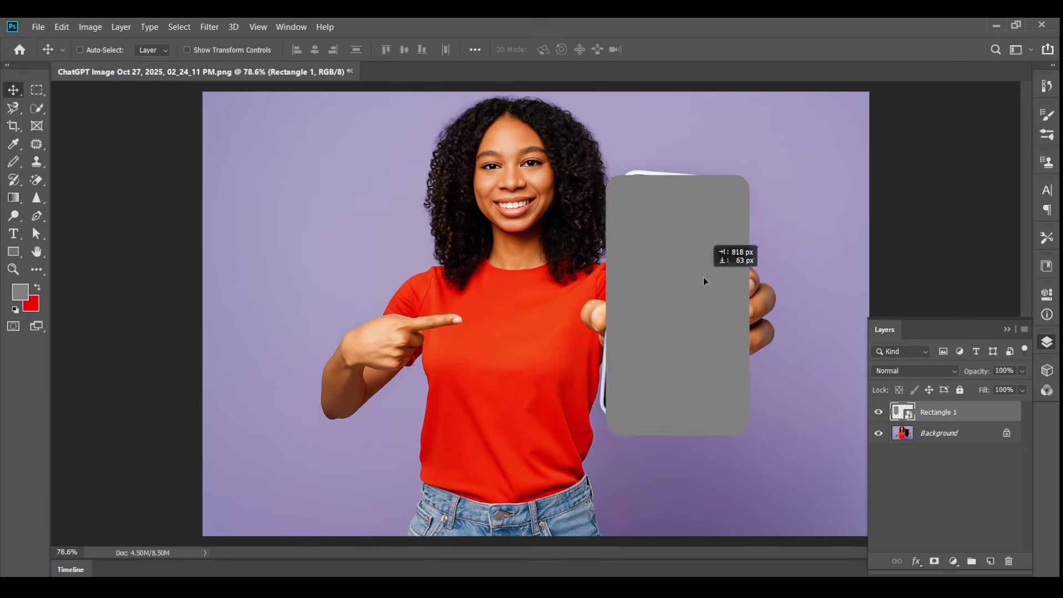
right_click(704, 280)
left_click(659, 221)
Step: Free-transform the gray rectangle, distorting its top-left, bottom-left and bottom-right corners onto the matching corners of the phone screen
key("ctrl+t")
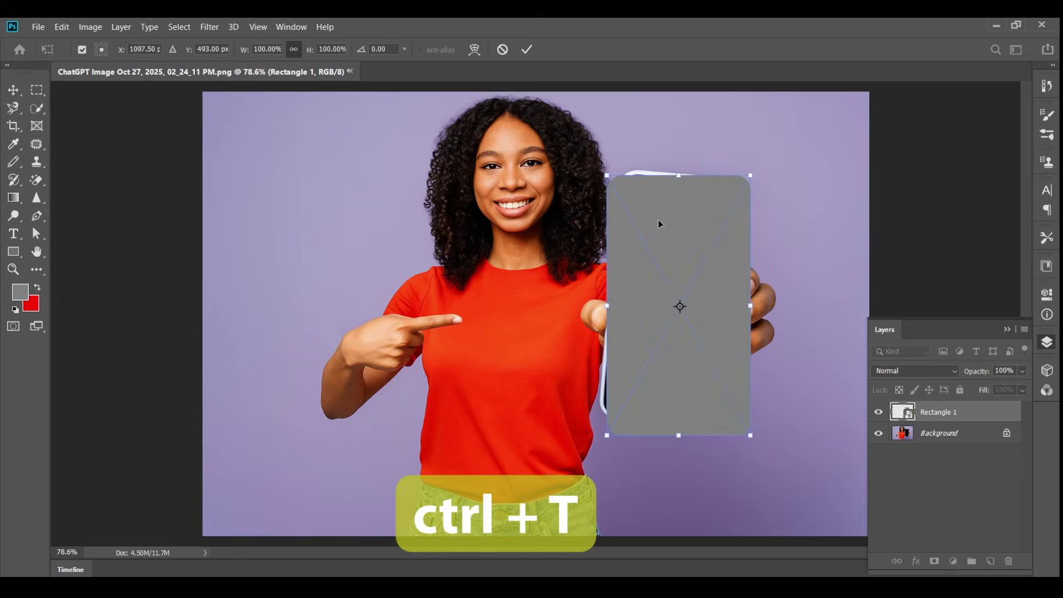
right_click(660, 224)
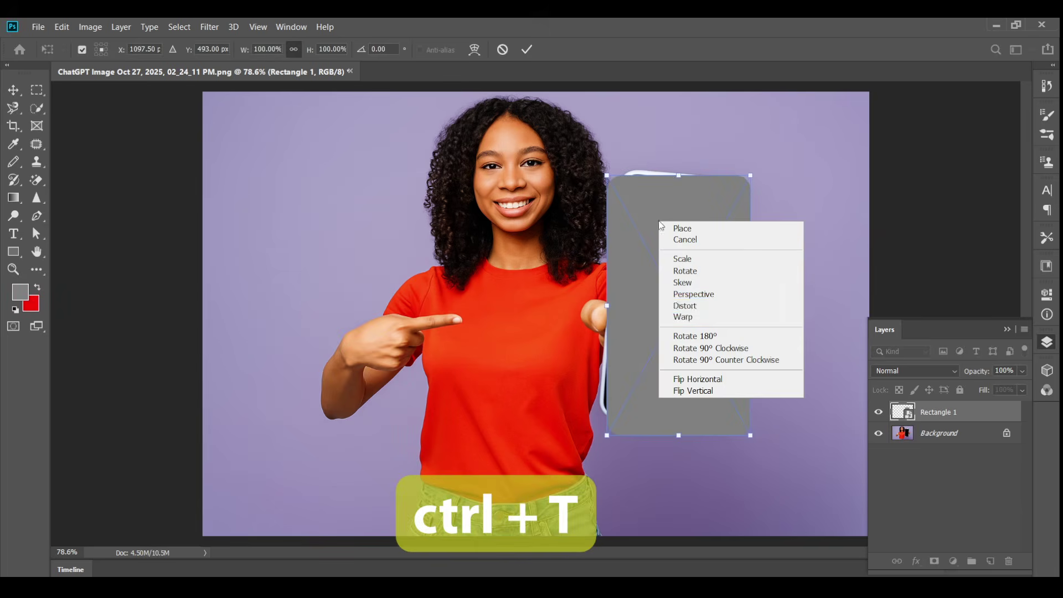
left_click(685, 316)
left_click_drag(676, 230, 703, 238)
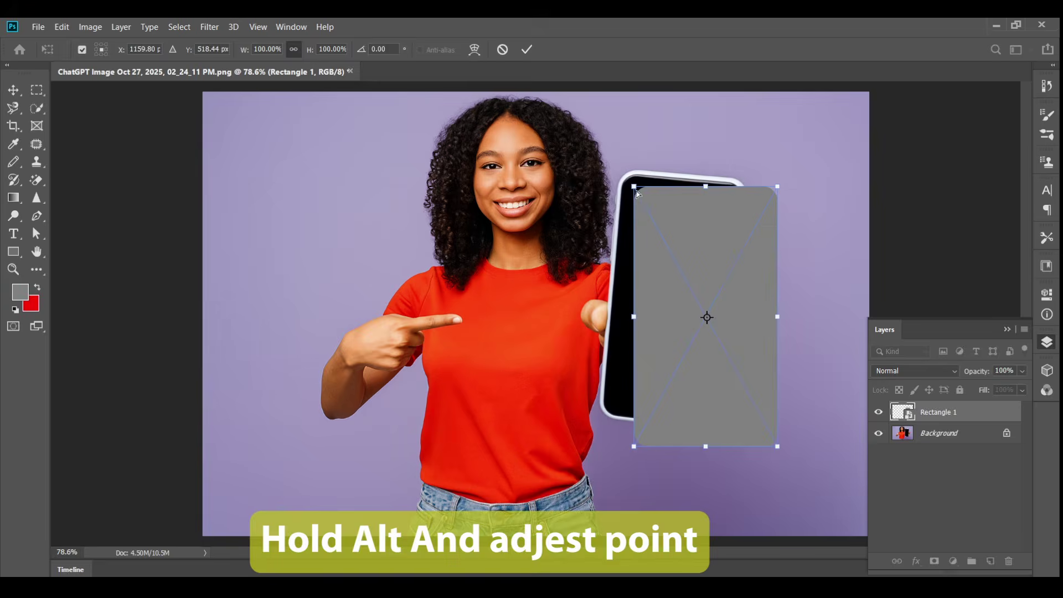
left_click_drag(635, 185, 622, 174)
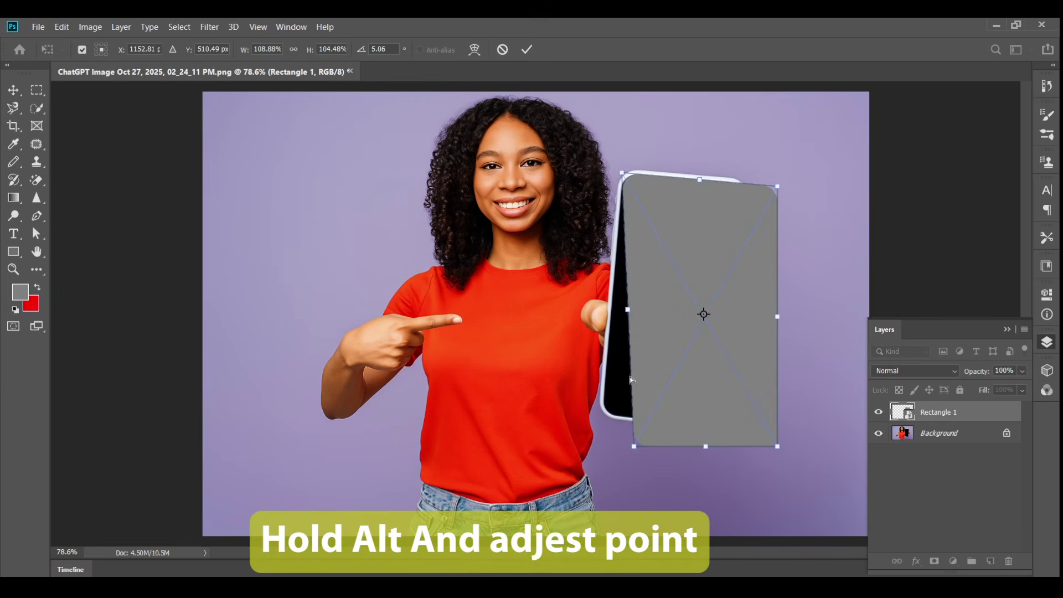
left_click_drag(635, 447, 602, 412)
left_click_drag(778, 448, 716, 431)
Step: Fine-tune the rectangle's two bottom corners so they follow the lower corners of the phone screen
scroll(629, 430, "up", 2)
scroll(629, 431, "up", 4)
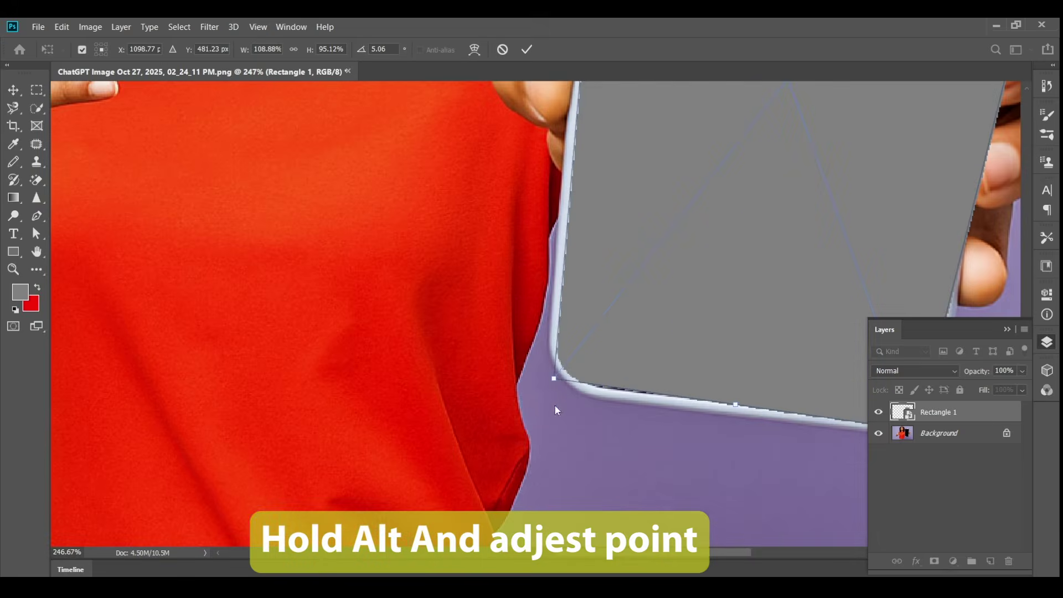
left_click_drag(555, 378, 563, 381)
left_click_drag(909, 436, 664, 389)
left_click_drag(666, 386, 646, 376)
Step: Pull the rectangle's top-right corner inward onto the phone screen's top-right corner
scroll(666, 377, "down", 5)
scroll(663, 255, "up", 1)
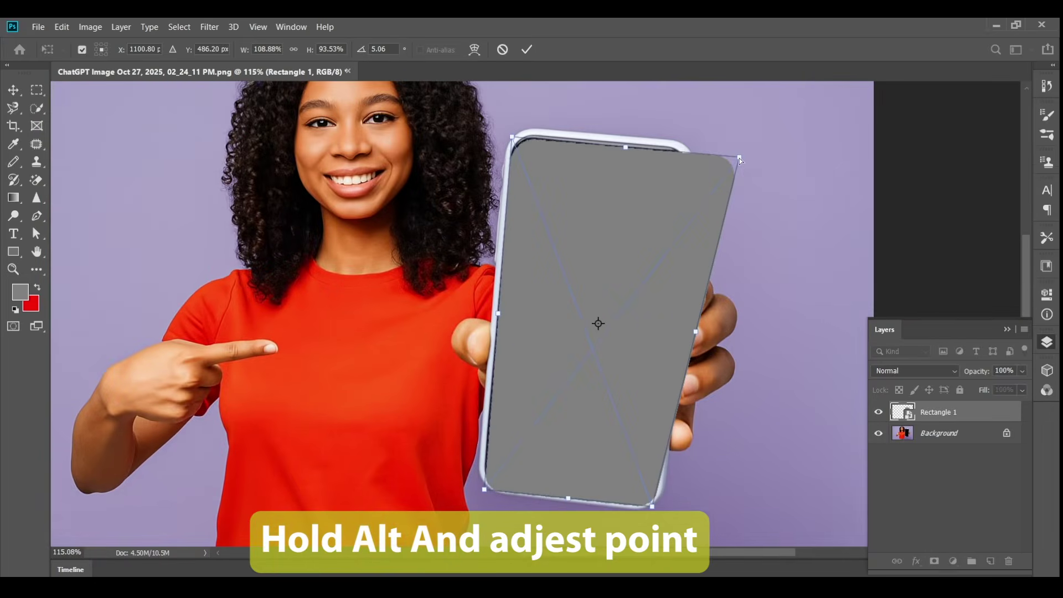
left_click_drag(736, 159, 691, 150)
Step: Extend the rectangle's right and left edges slightly outward to cover the black gaps along the phone's side bezels
scroll(685, 316, "up", 2)
scroll(668, 371, "up", 2)
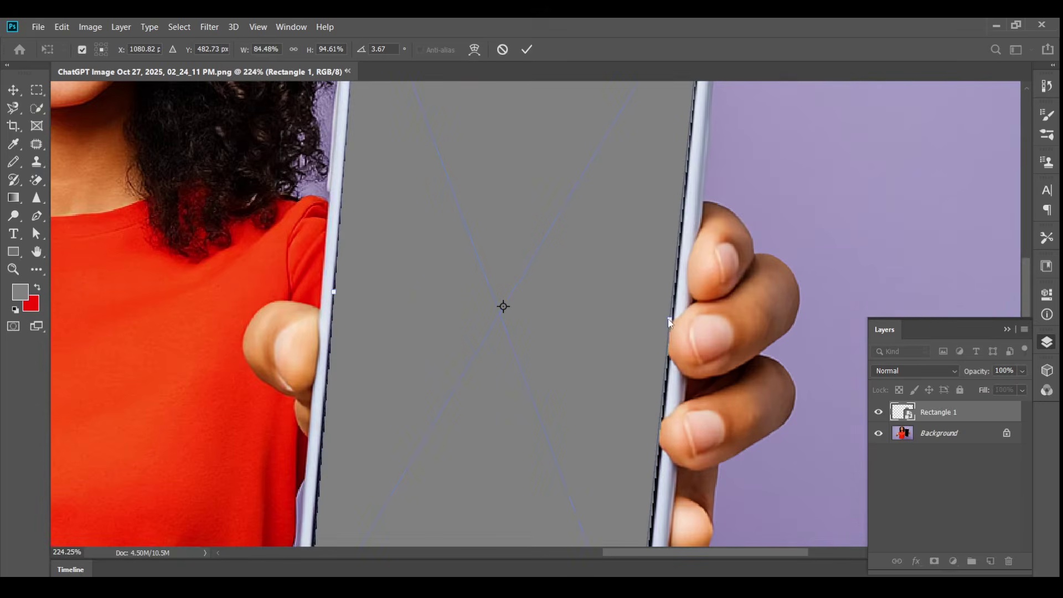
left_click_drag(671, 321, 675, 318)
scroll(675, 317, "down", 1)
scroll(445, 304, "up", 2)
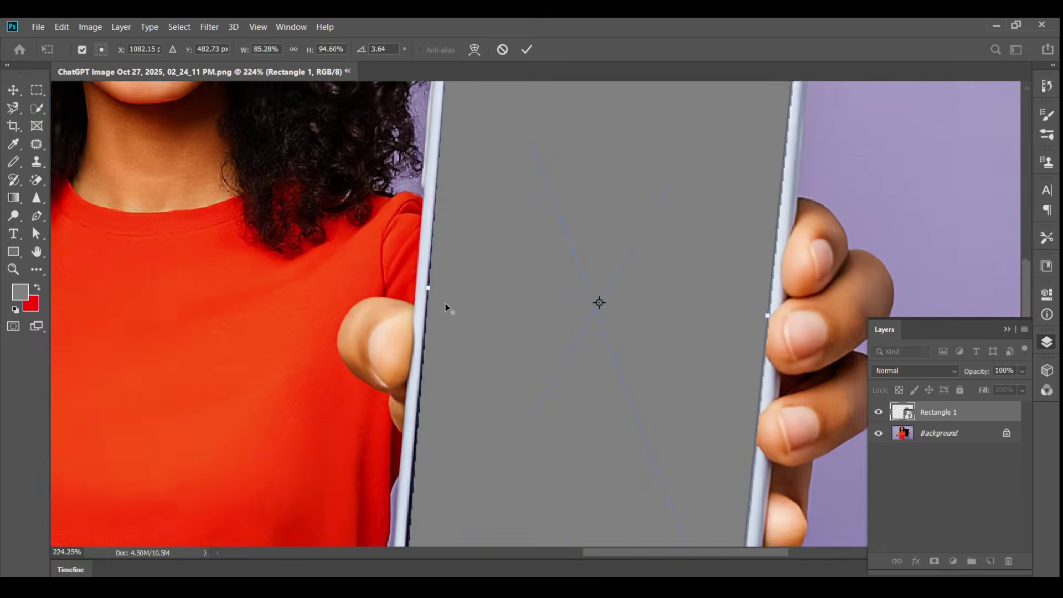
left_click_drag(430, 289, 427, 289)
scroll(427, 289, "down", 3)
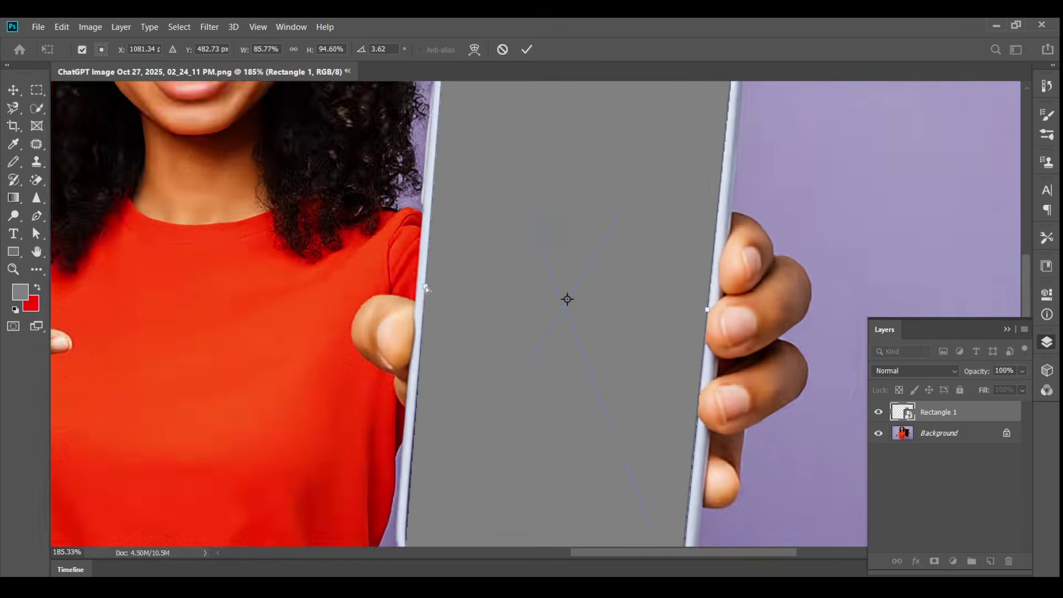
Step: Nudge the rectangle's bottom-left and top-left corners to line up with the phone screen's left corners
scroll(400, 495, "up", 4)
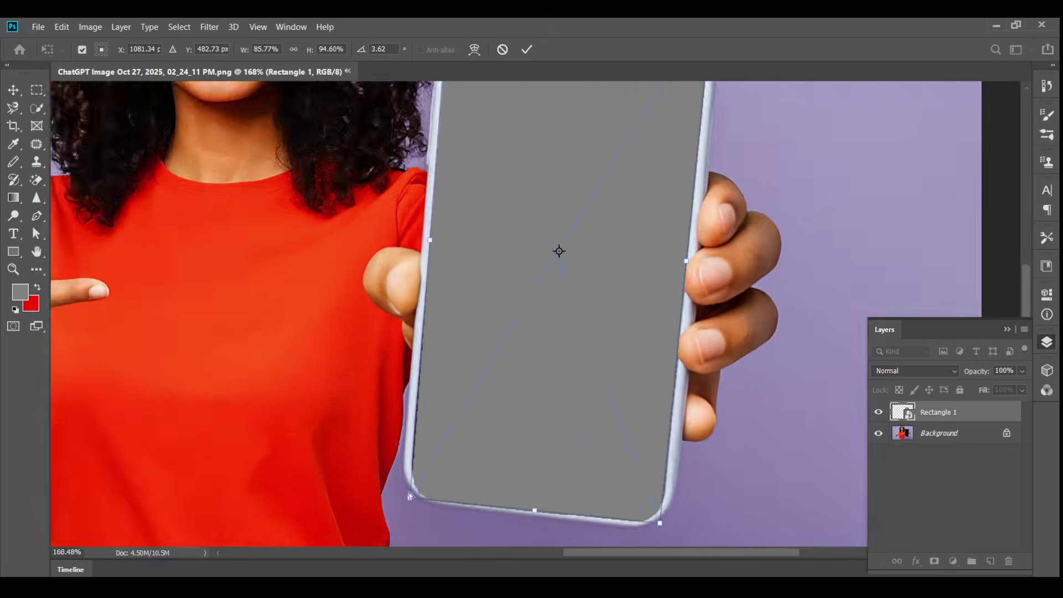
left_click_drag(410, 505, 407, 497)
scroll(407, 497, "down", 1)
scroll(427, 487, "down", 2)
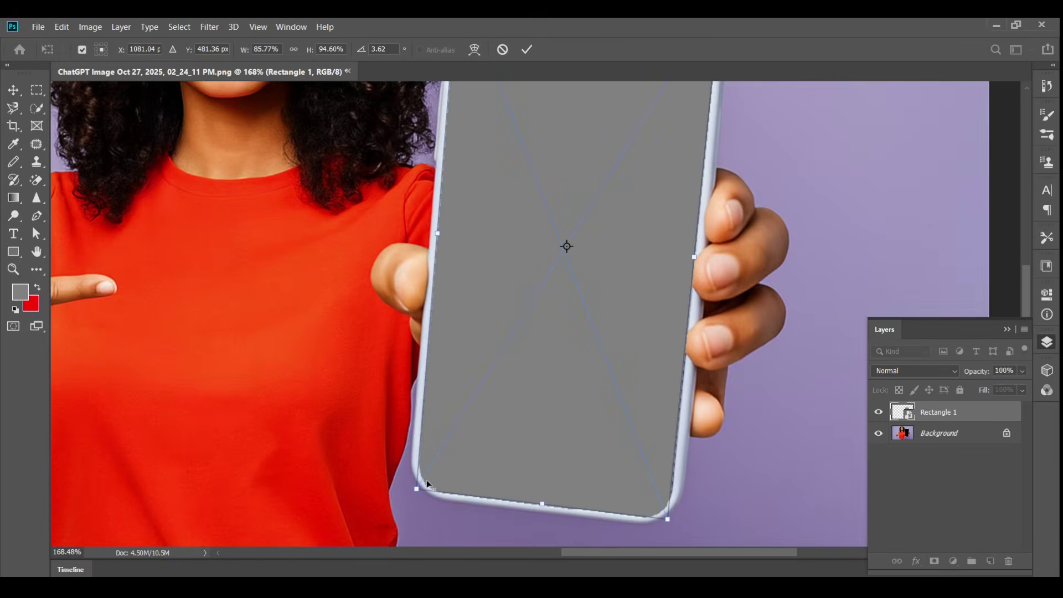
scroll(702, 258, "down", 2)
scroll(679, 277, "up", 2)
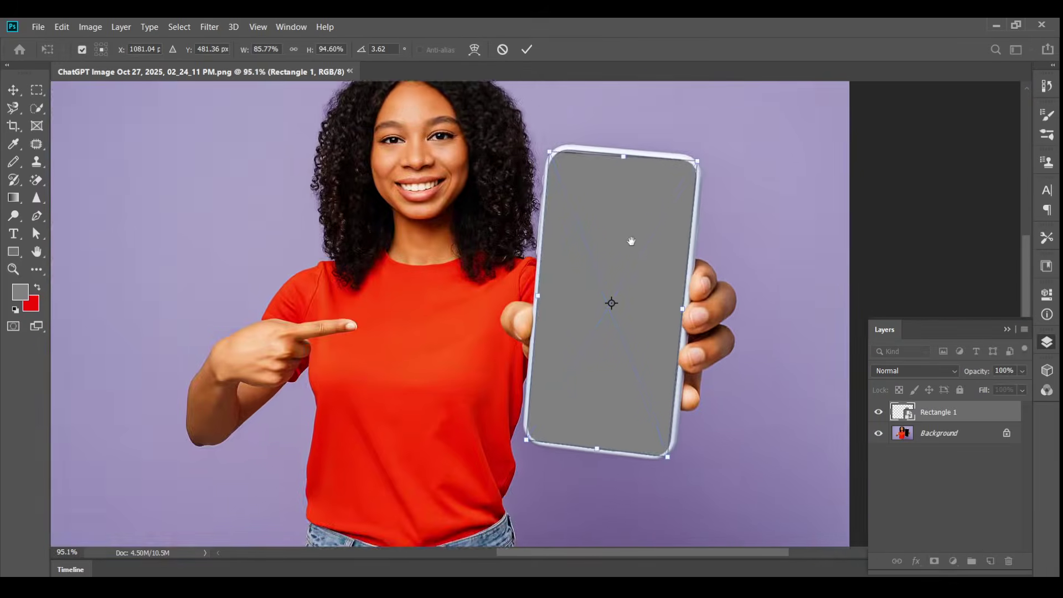
scroll(540, 242, "up", 4)
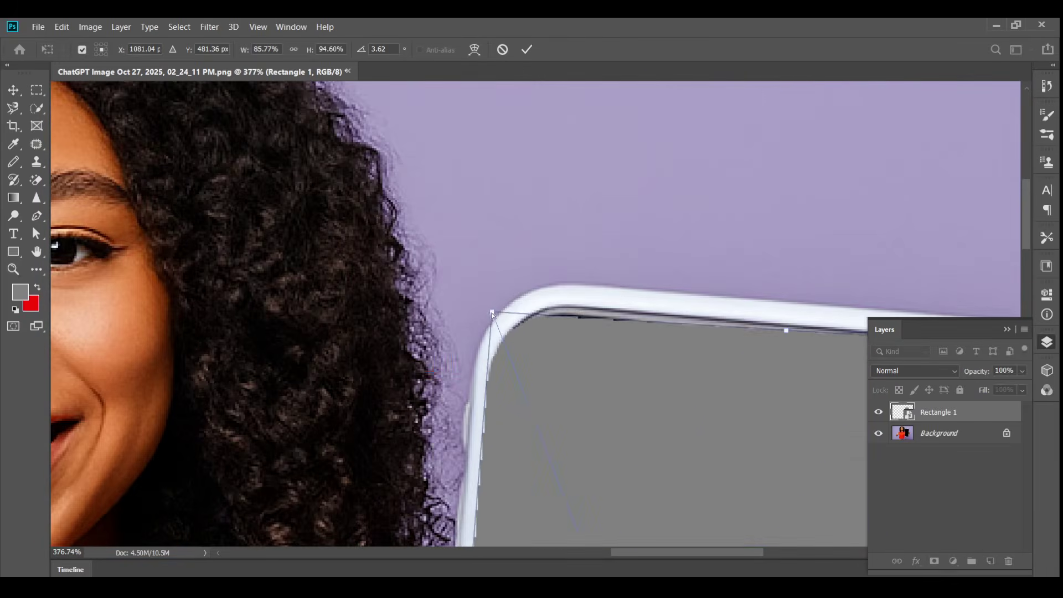
left_click_drag(492, 314, 501, 302)
Step: Raise the rectangle's top edge slightly to cover the dark line below the phone's upper bezel
scroll(502, 302, "down", 2)
scroll(755, 317, "up", 2)
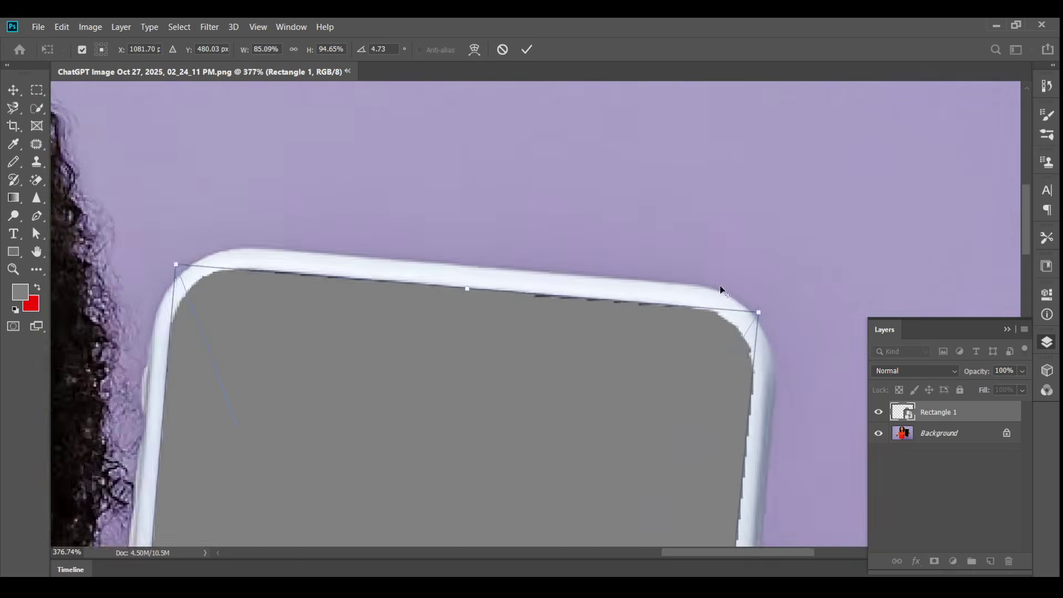
scroll(717, 288, "up", 1)
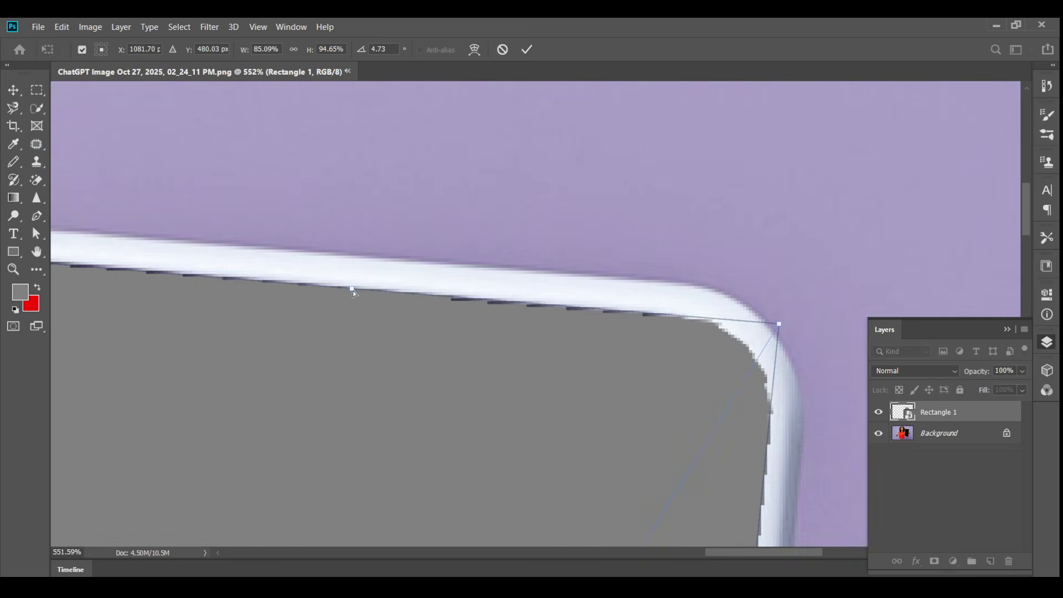
left_click_drag(354, 291, 351, 287)
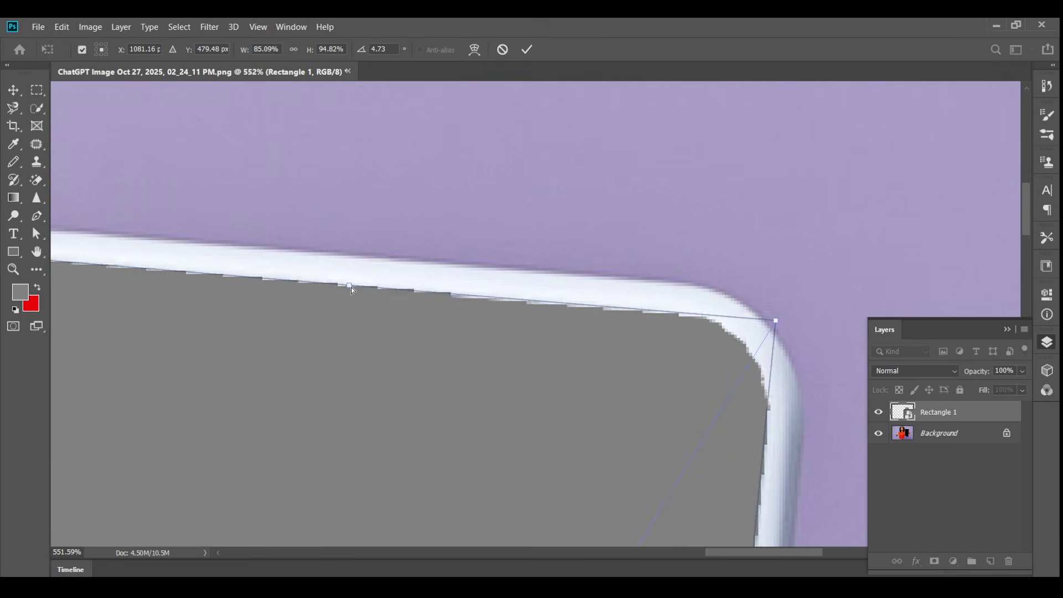
Step: Extend the rectangle's right edge slightly outward to cover the black gap along the phone's right bezel and apply the transform
scroll(361, 283, "down", 4)
left_click_drag(349, 466, 511, 175)
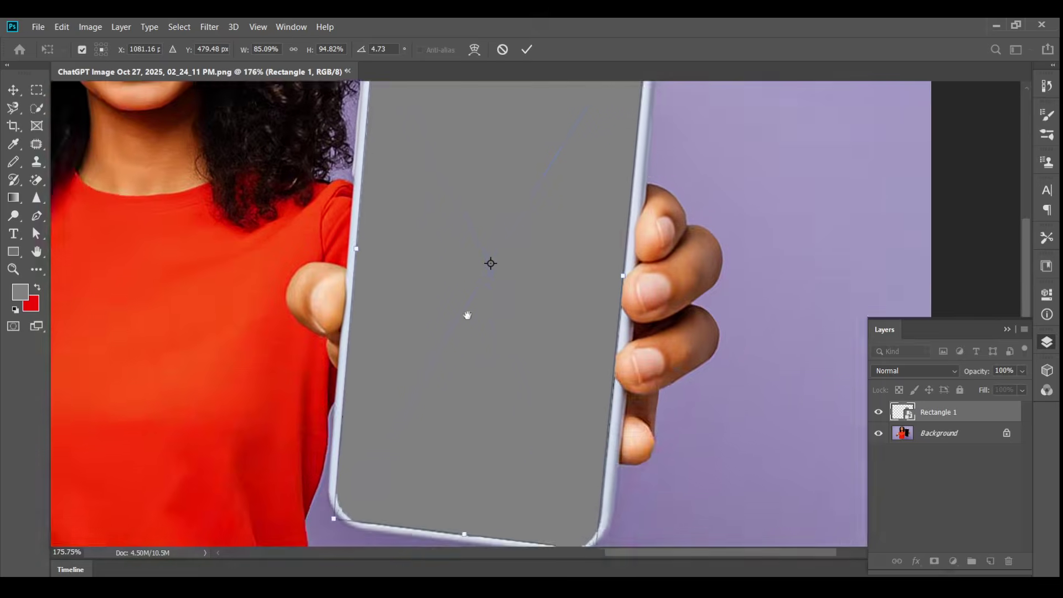
scroll(517, 331, "down", 4)
scroll(704, 439, "up", 5)
scroll(654, 424, "up", 4)
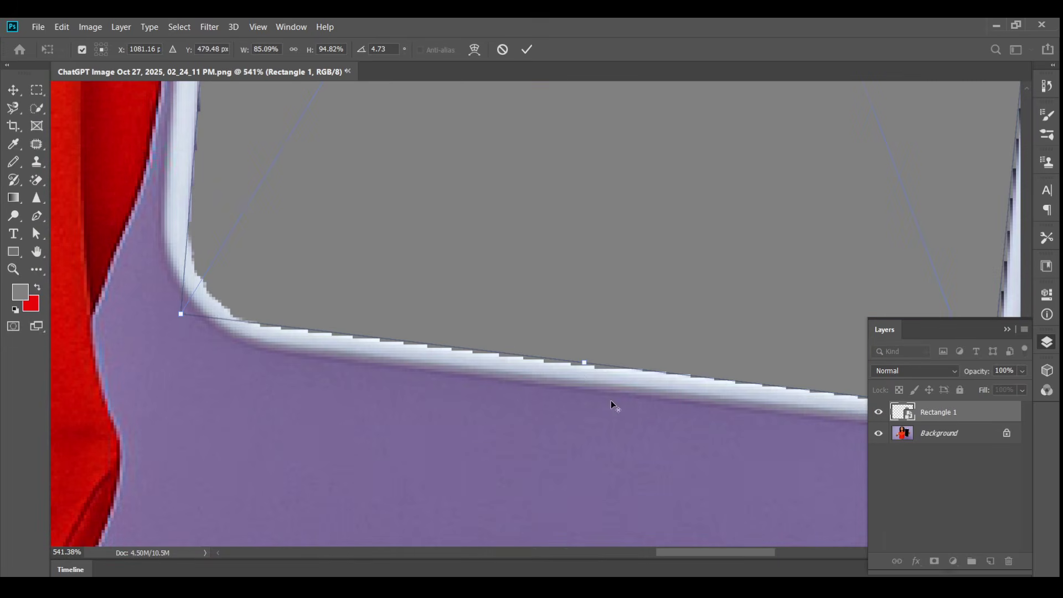
scroll(583, 375, "down", 4)
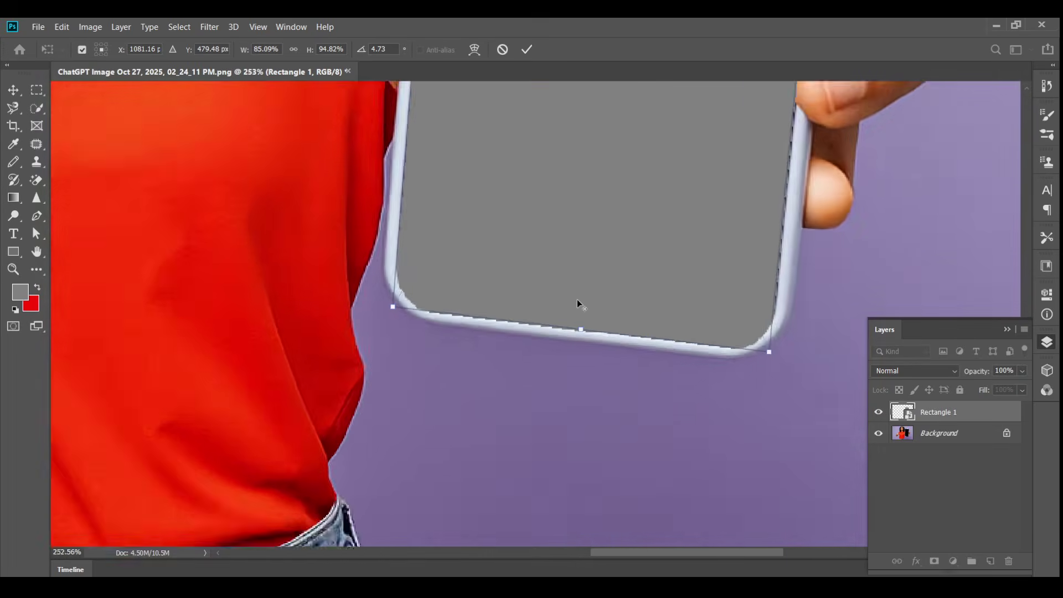
left_click_drag(731, 100, 716, 188)
scroll(707, 191, "up", 3)
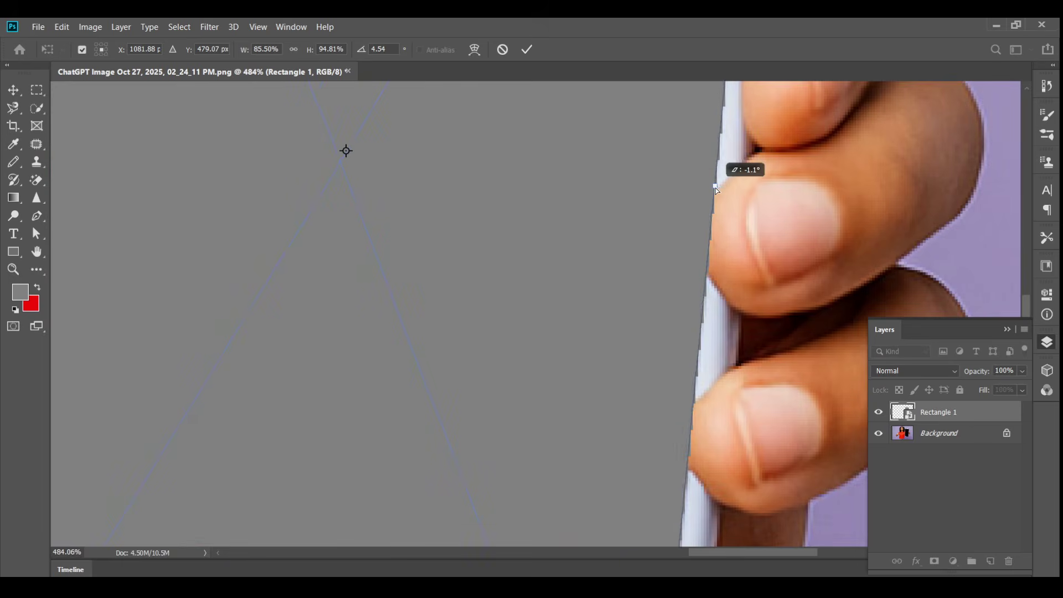
scroll(714, 190, "down", 6)
scroll(701, 220, "down", 3)
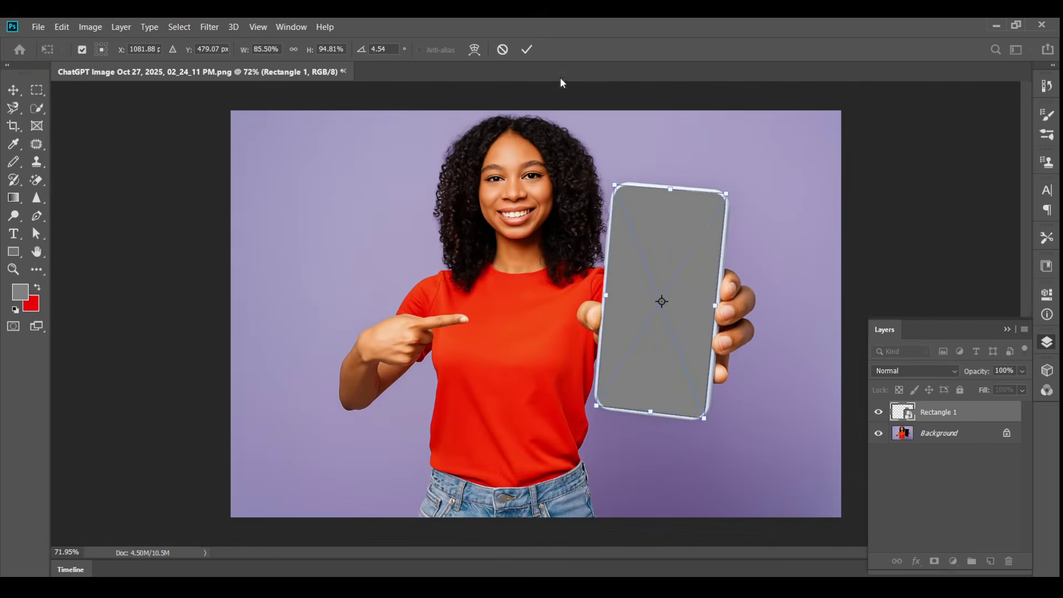
left_click(529, 49)
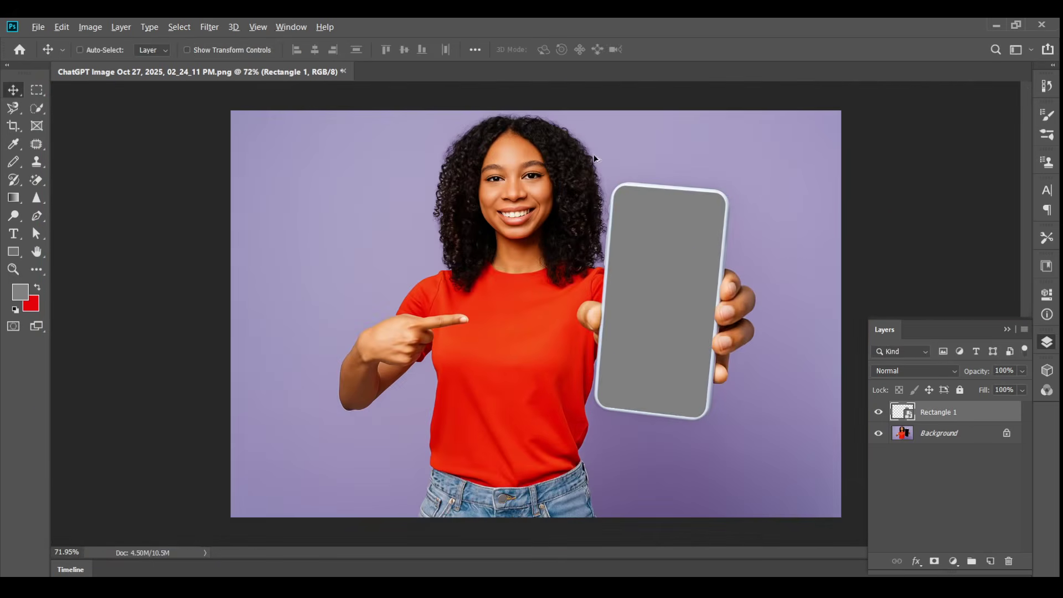
Step: Compare the rectangle with the phone screen beneath by lowering its fill to 20% and restoring it to 100%
scroll(655, 298, "down", 1)
scroll(654, 298, "up", 2)
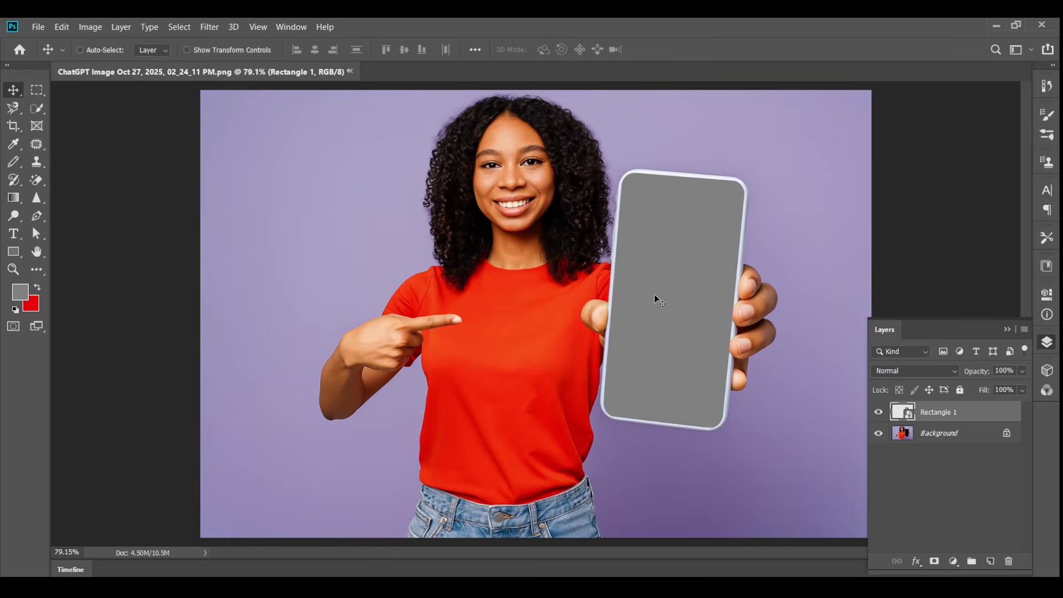
key("shift+2")
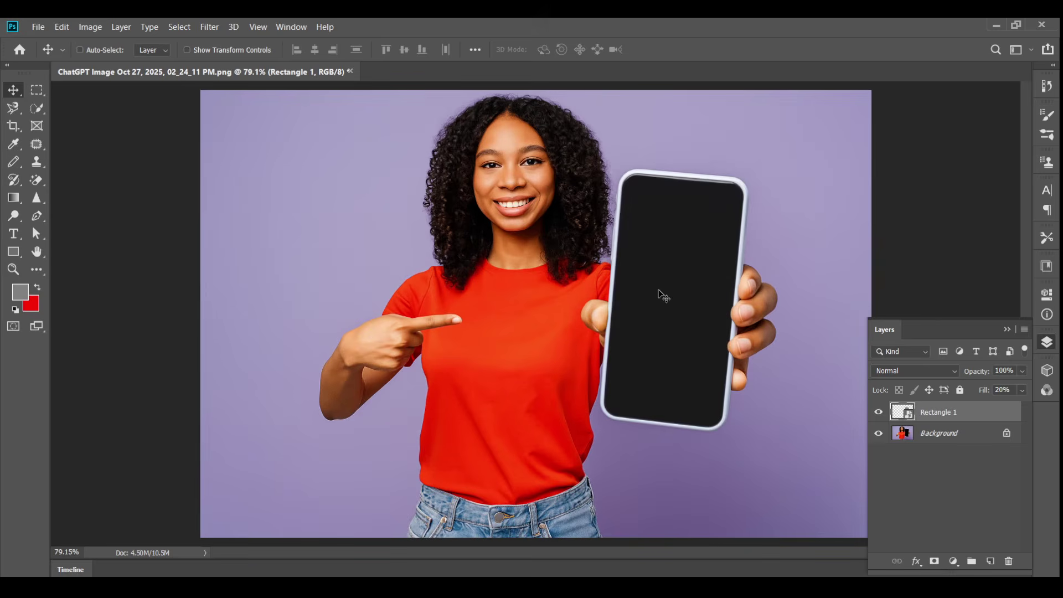
key("shift+0")
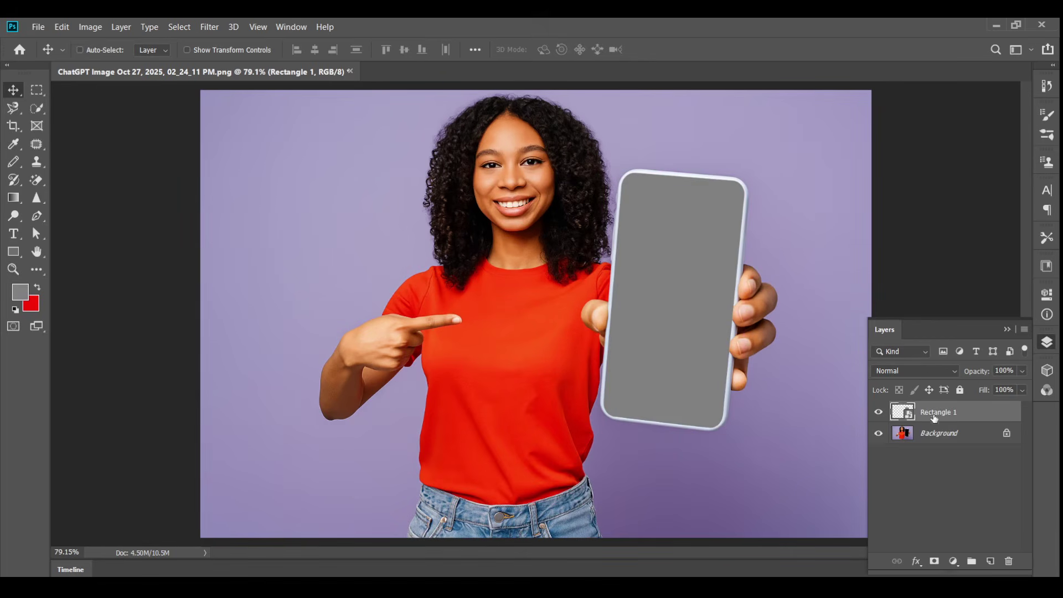
Step: Duplicate the Background layer and place the copy above the Rectangle 1 layer
key("ctrl+j")
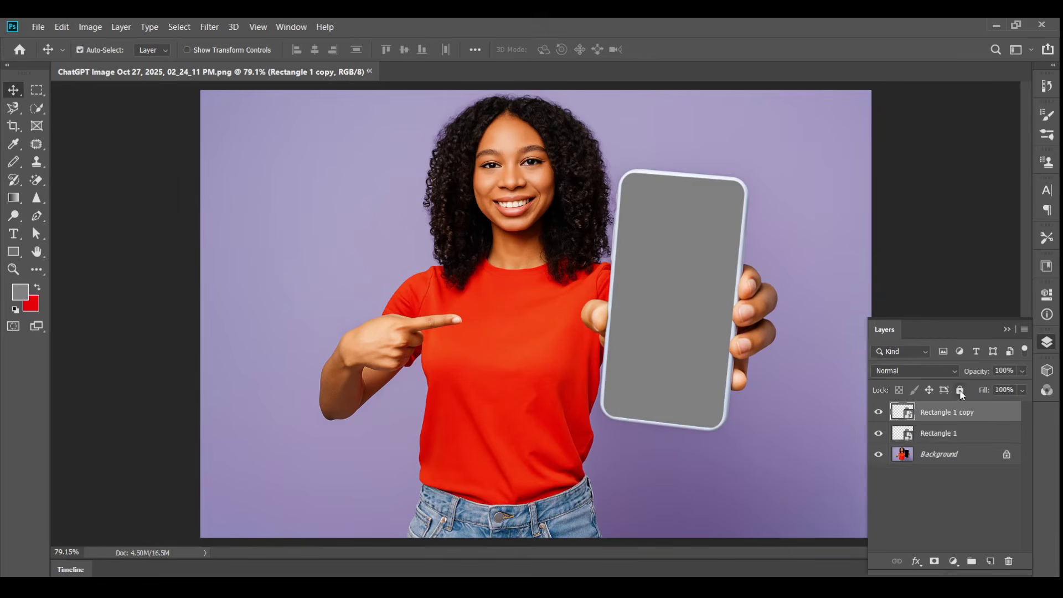
key("ctrl+z")
left_click(927, 442)
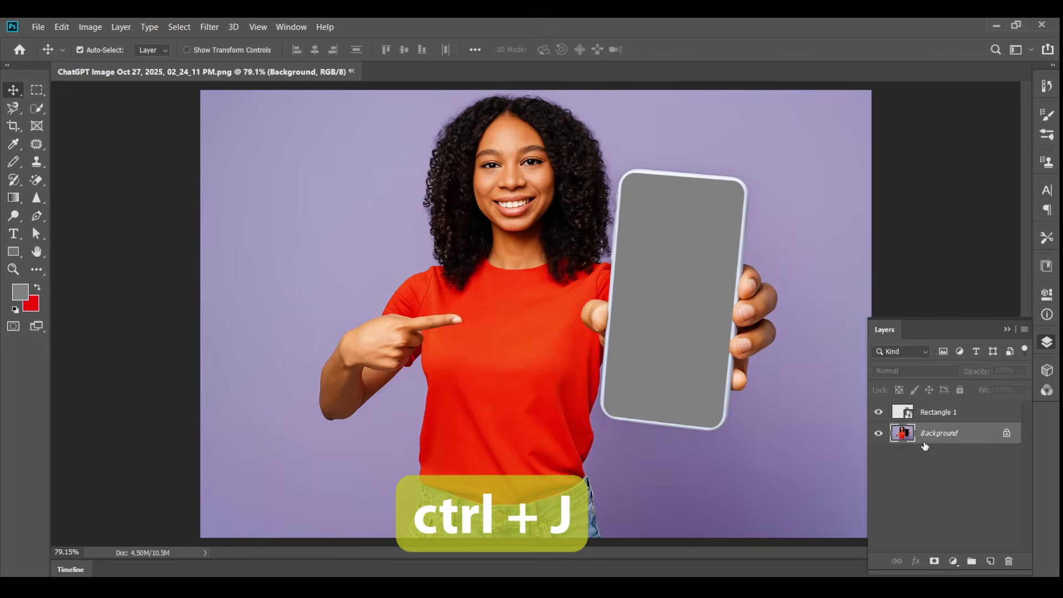
key("ctrl+j")
left_click_drag(934, 444, 933, 409)
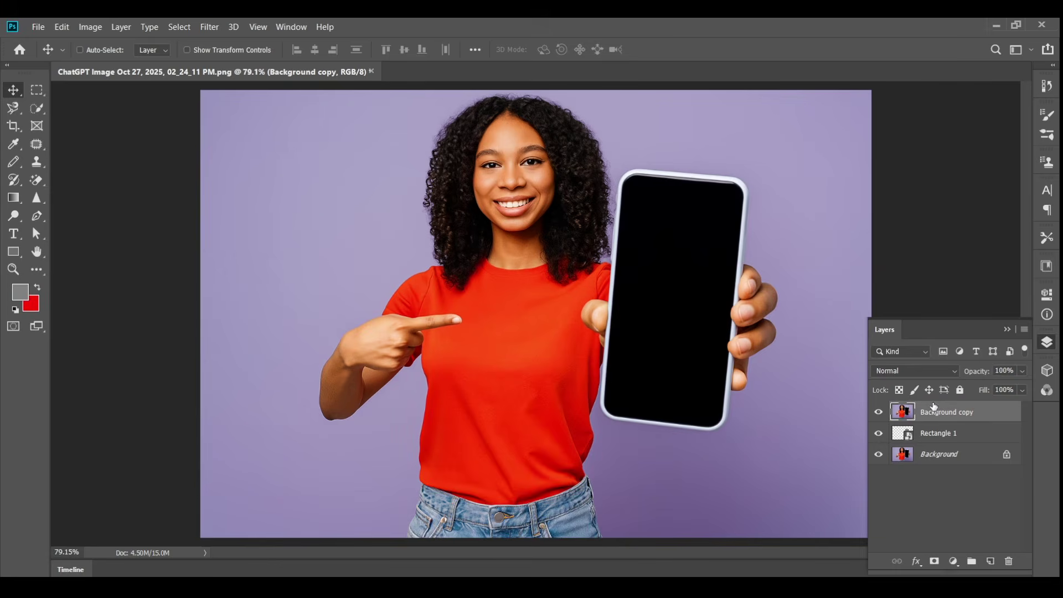
Step: Set the Background copy layer to Screen blend mode and clip it to the Rectangle 1 layer
left_click(914, 371)
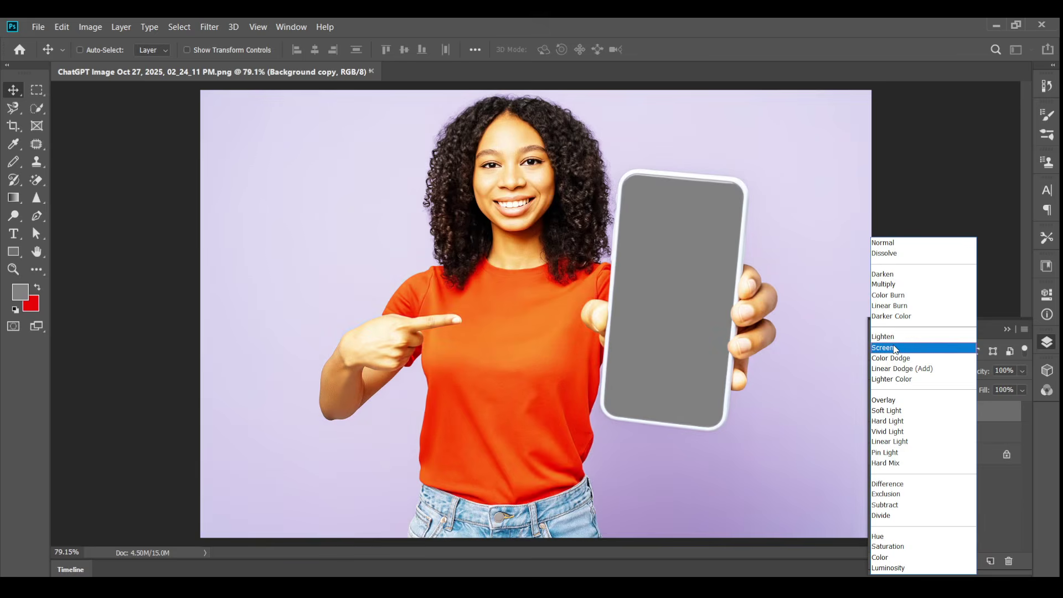
left_click(895, 349)
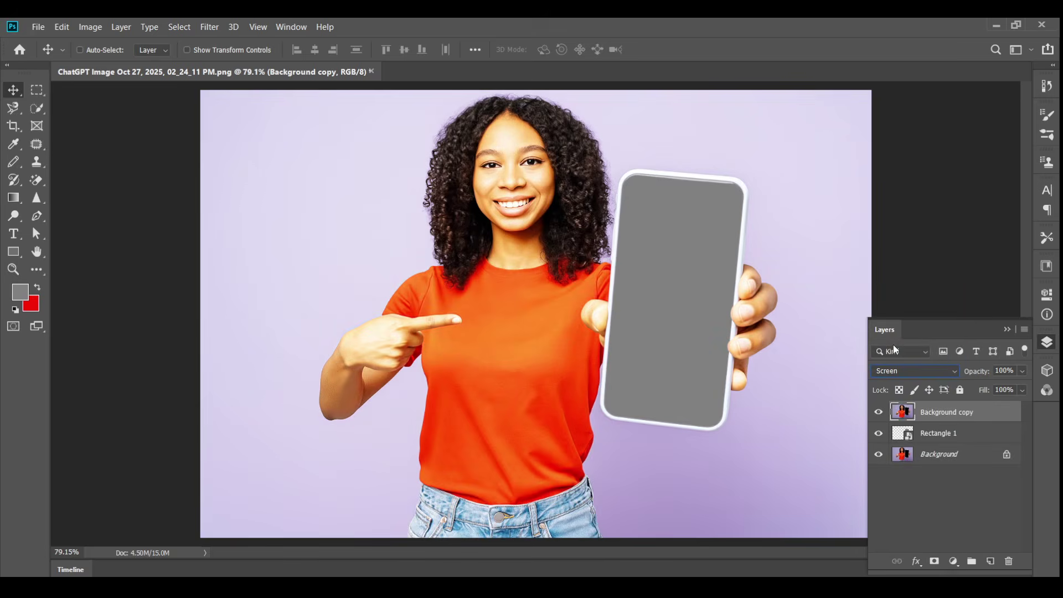
left_click(901, 422, "alt")
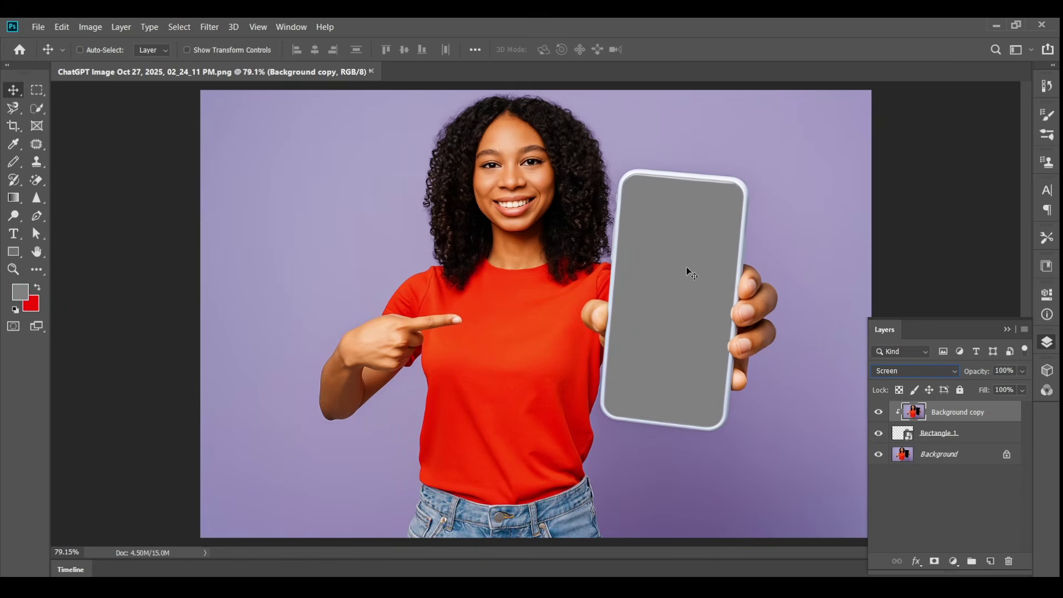
left_click_drag(686, 267, 699, 279)
key("ctrl+z")
left_click_drag(676, 240, 802, 276)
key("ctrl+z")
Step: Convert the Background copy layer for smart filters and apply a Curves adjustment with the white point input at 213
left_click(215, 27)
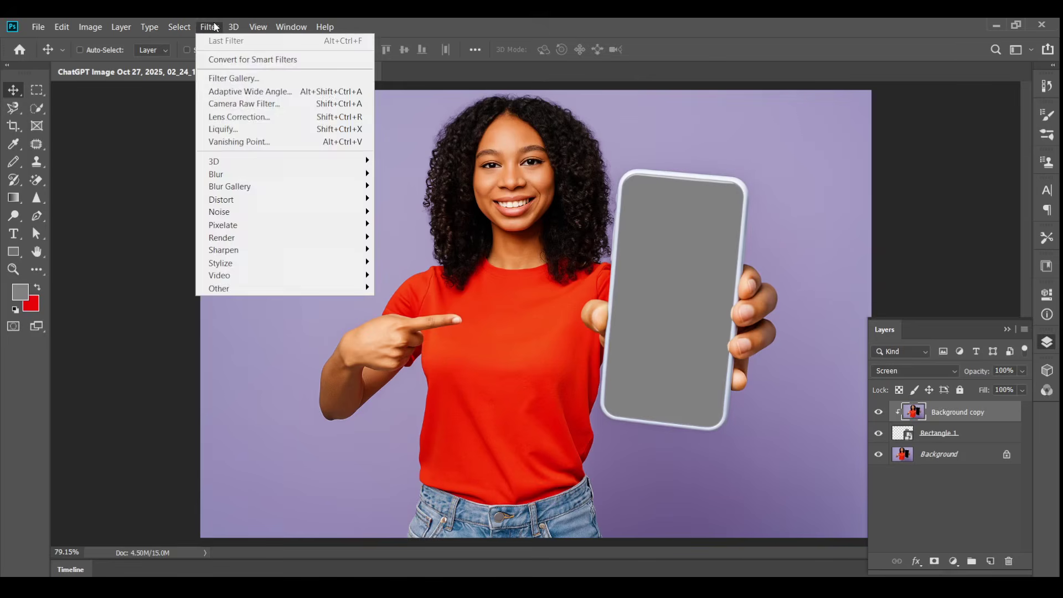
left_click(239, 60)
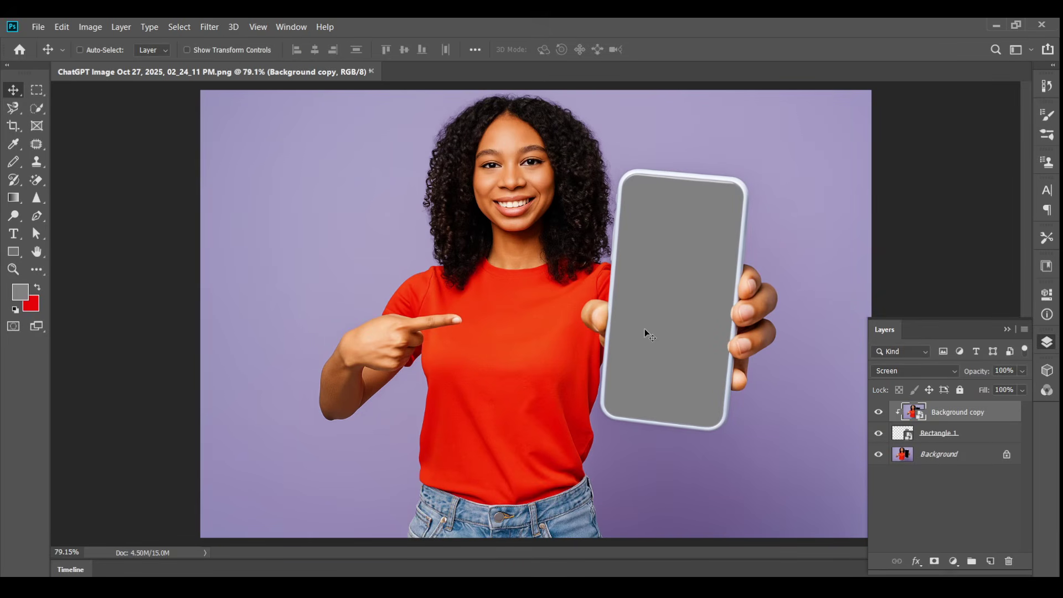
left_click(90, 28)
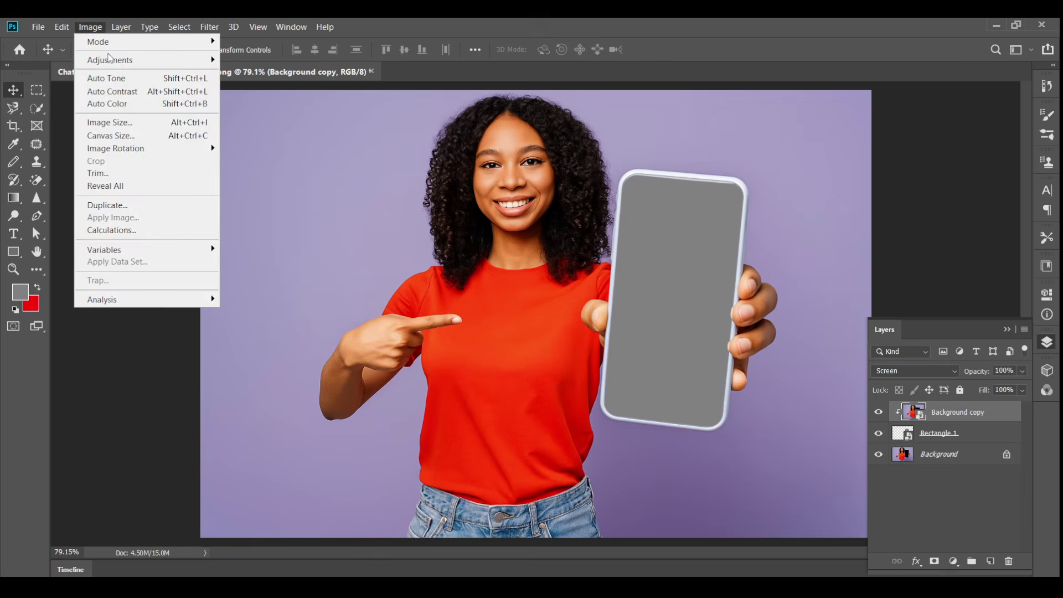
mouse_move(110, 59)
left_click(271, 89)
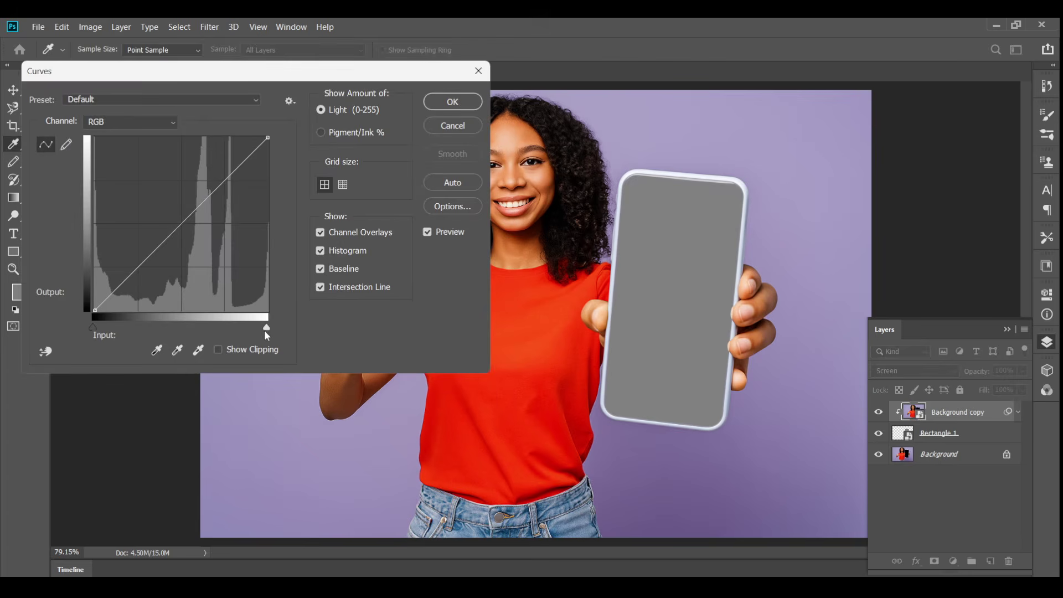
mouse_move(264, 331)
left_mouse_down()
mouse_move(170, 333)
mouse_move(269, 326)
left_mouse_up()
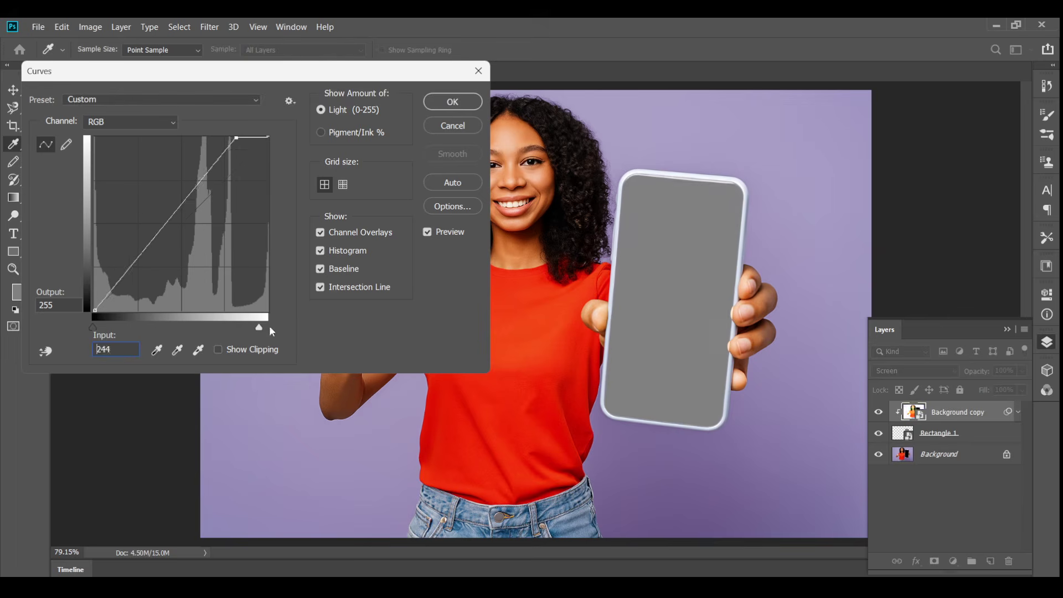
left_click_drag(94, 322, 59, 327)
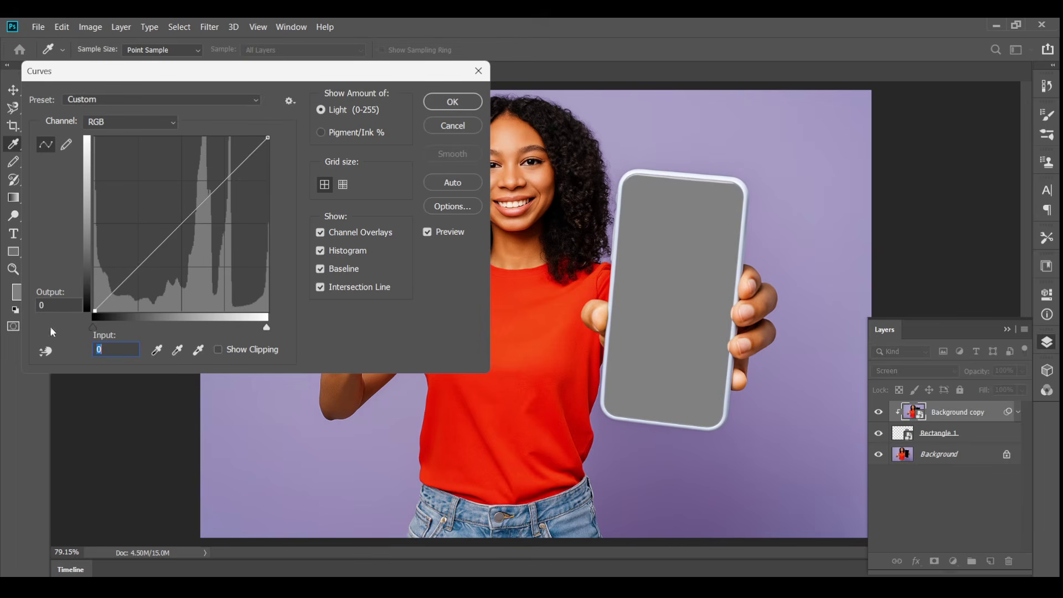
left_click_drag(267, 331, 239, 327)
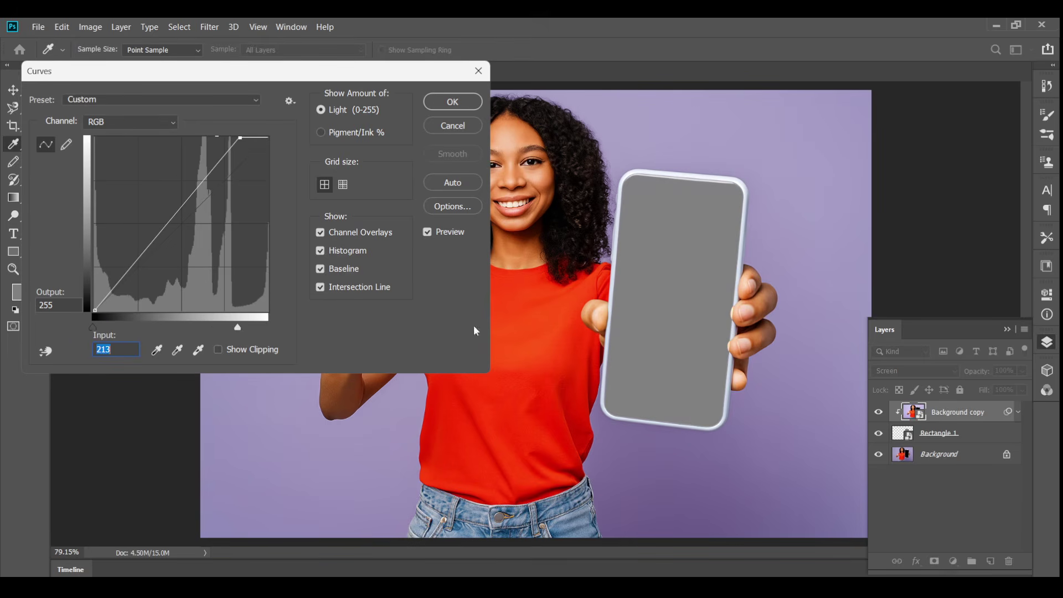
left_click(472, 100)
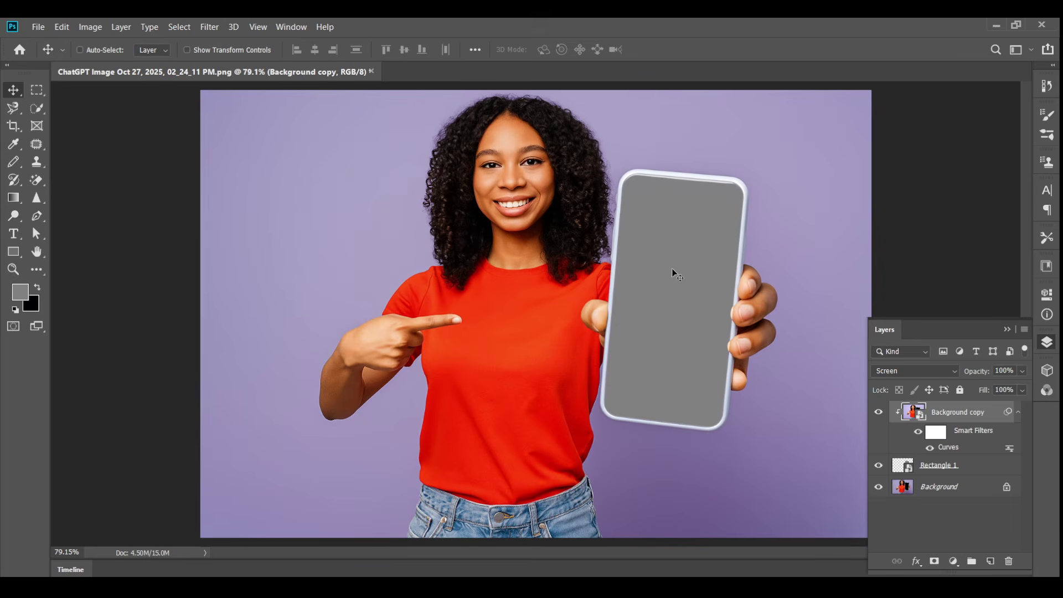
Step: Edit the Background copy's Curves smart filter, setting the white point input to 235
double_click(949, 447)
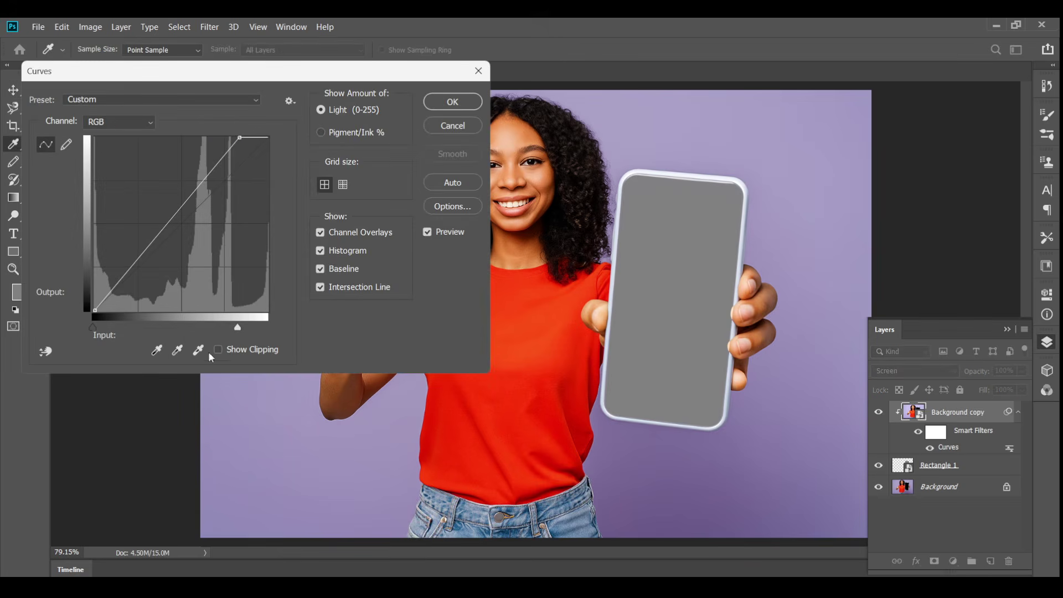
left_click_drag(238, 327, 255, 331)
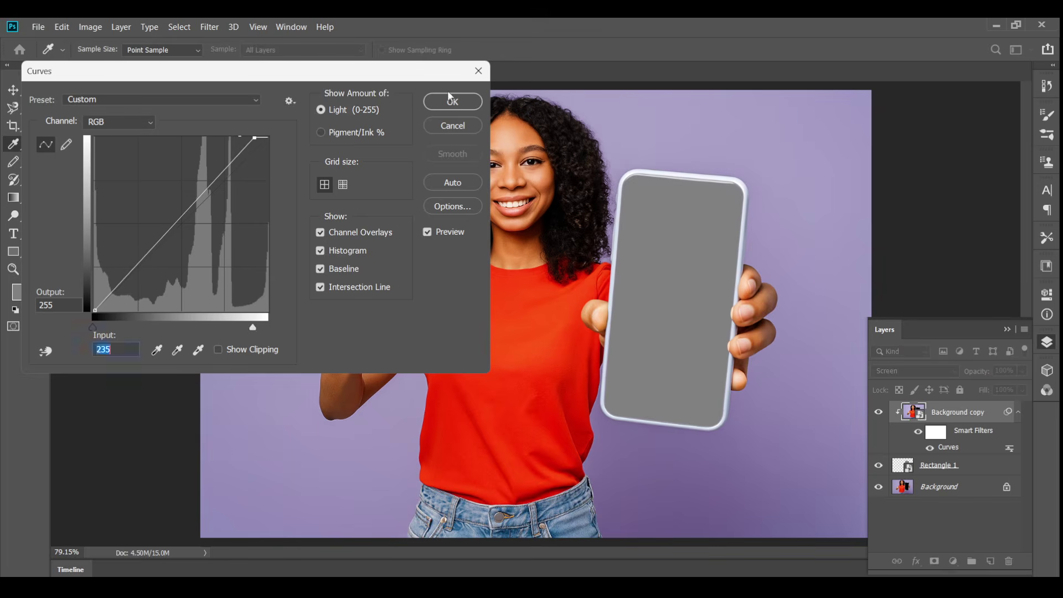
left_click(453, 101)
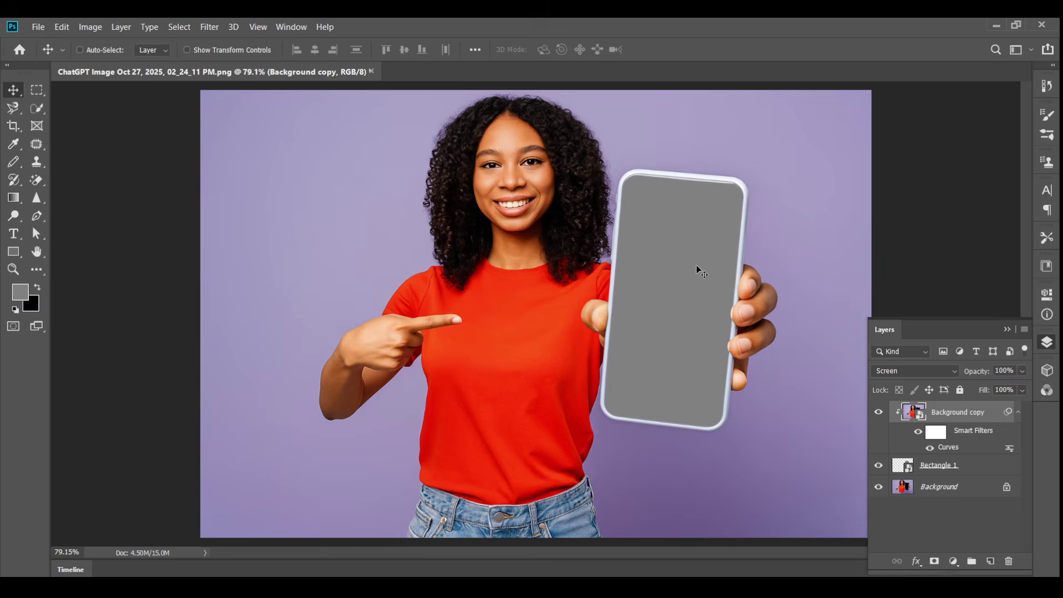
scroll(700, 272, "up", 2)
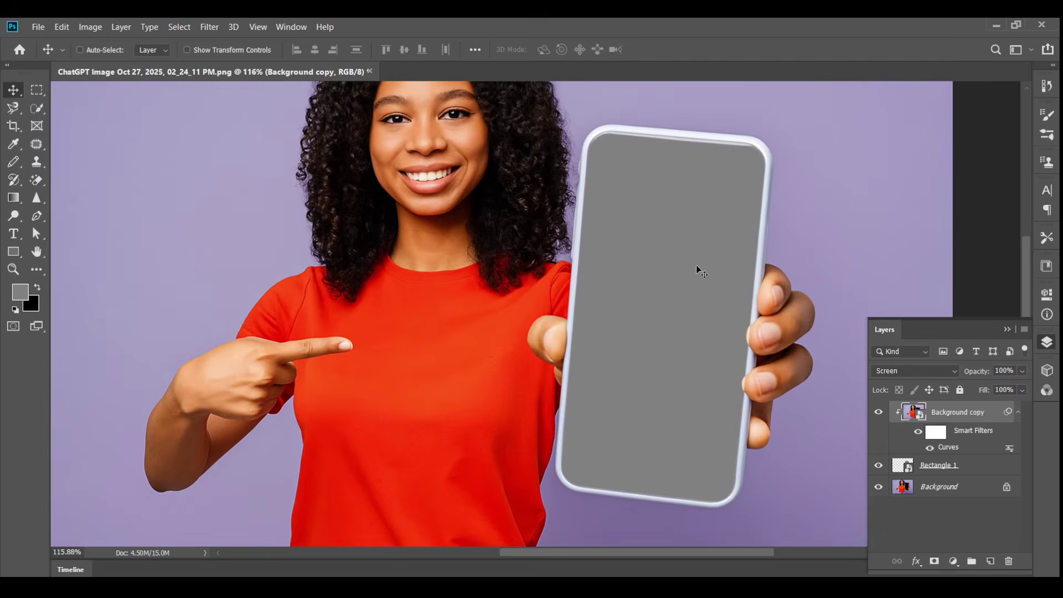
scroll(701, 272, "down", 2)
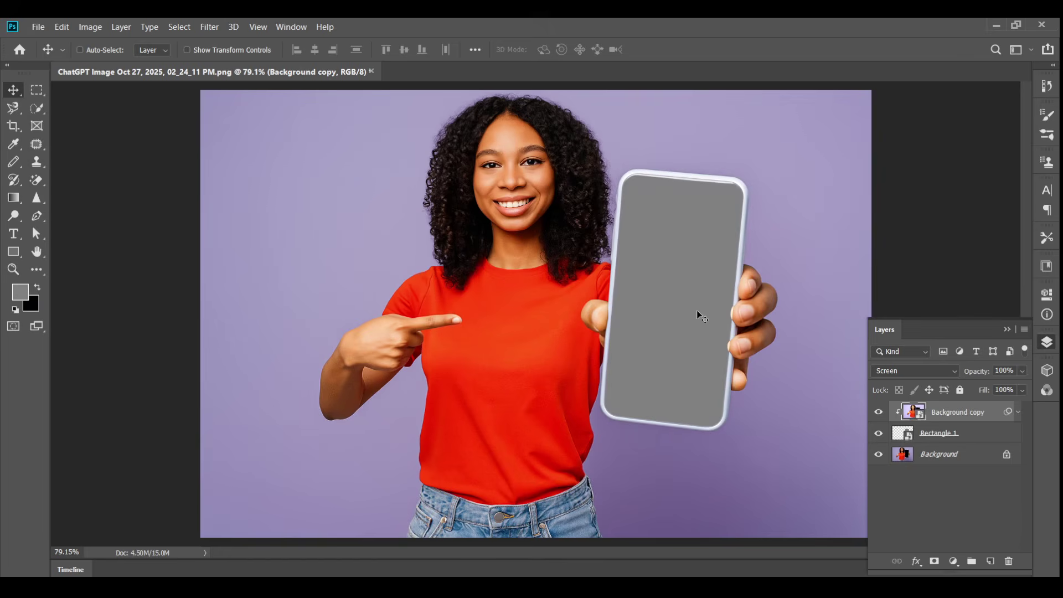
Step: Open the contents of the Rectangle 1 smart object and paste the copied app profile screenshot into it
left_click(926, 438)
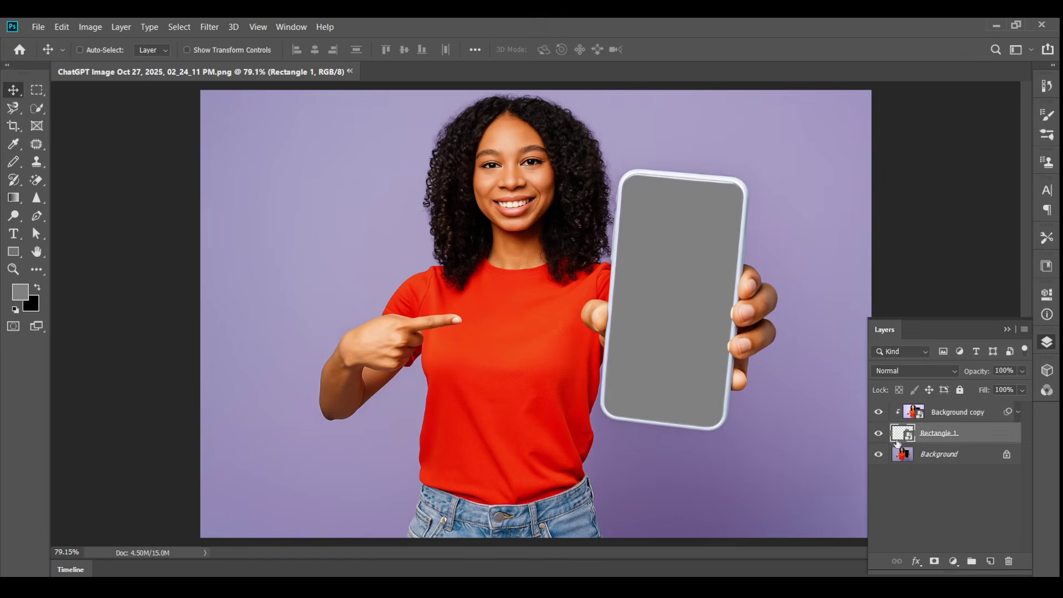
double_click(902, 438)
key("ctrl")
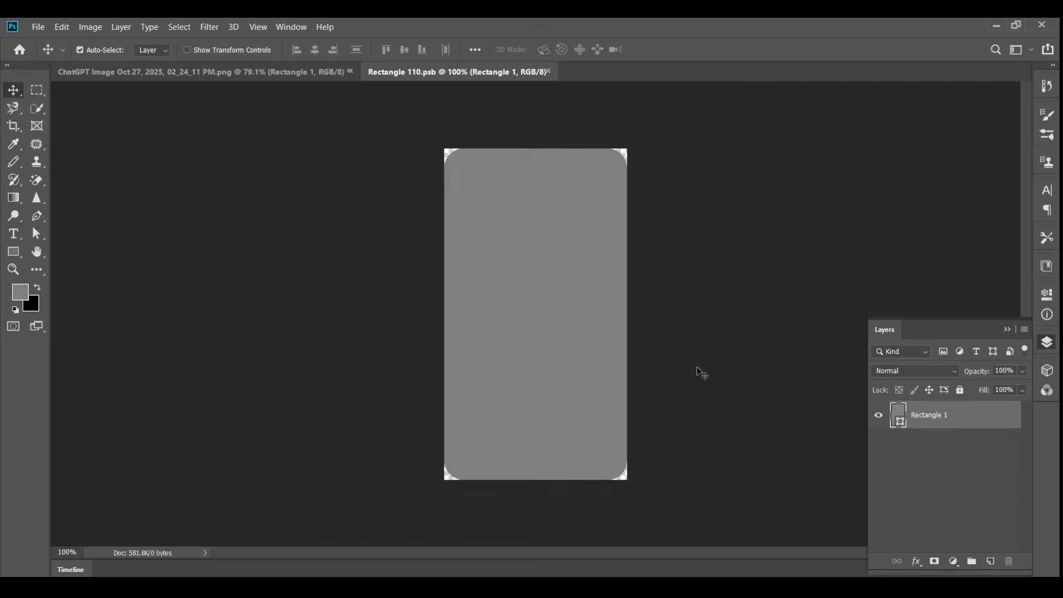
key("ctrl+v")
Step: Scale the pasted screenshot down to about 52% and position it to cover the whole gray rectangle
key("ctrl+t")
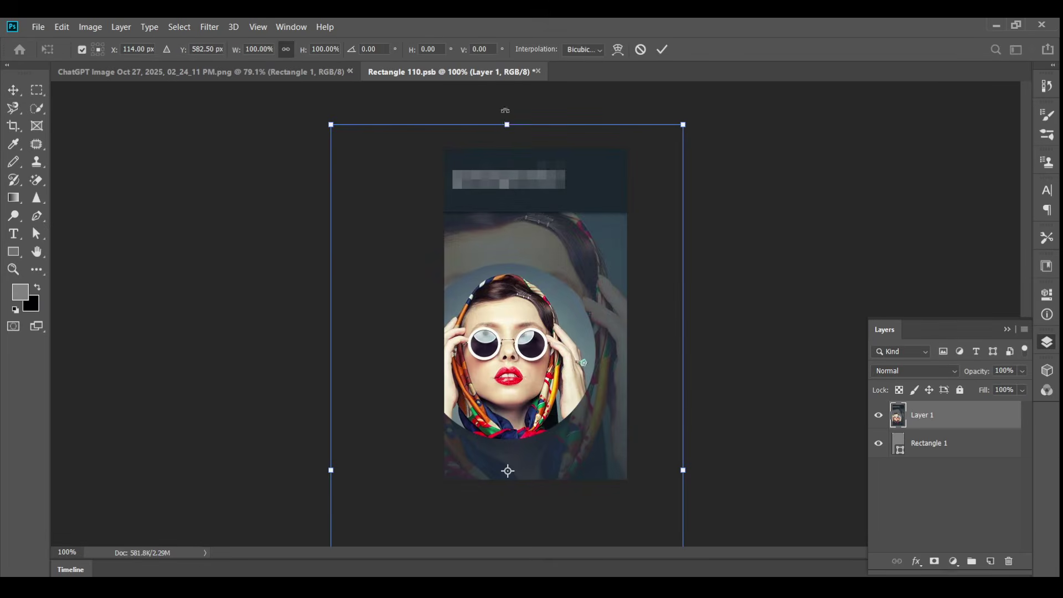
left_click_drag(507, 124, 532, 274)
left_click_drag(531, 317, 534, 147)
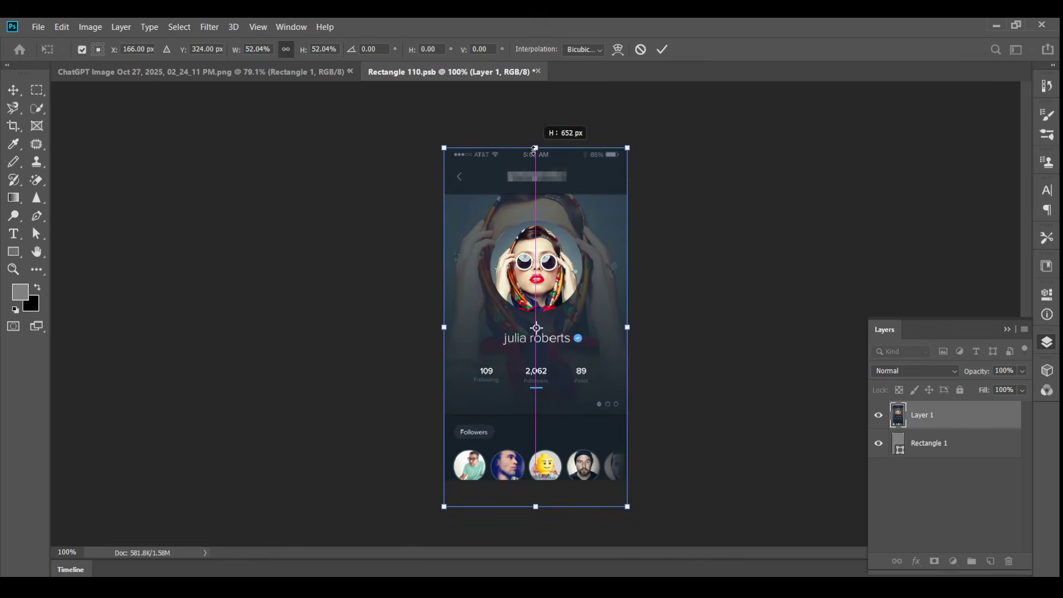
left_click_drag(535, 507, 539, 502)
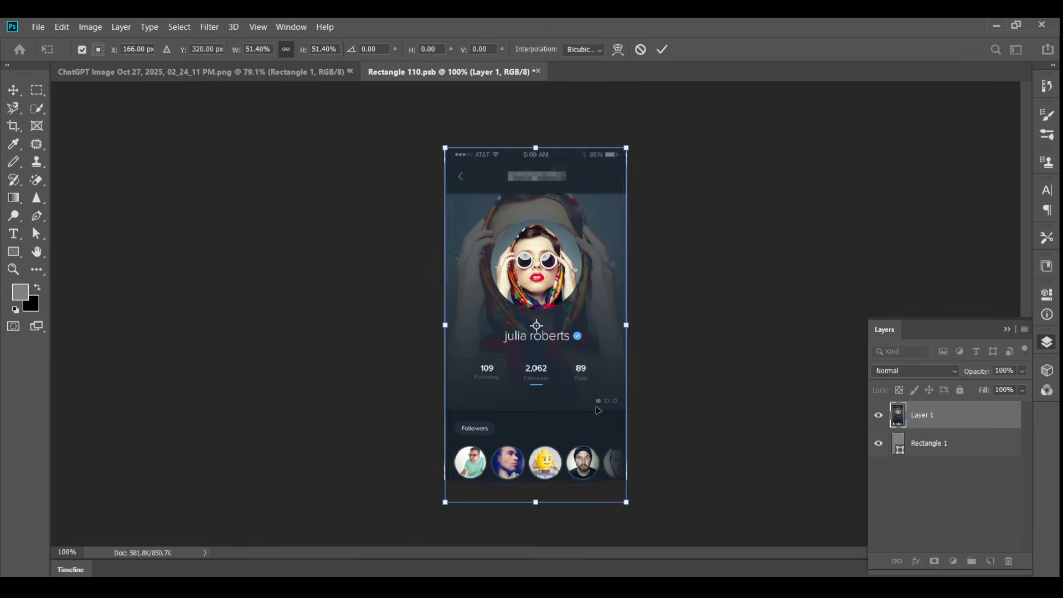
left_click_drag(585, 392, 588, 388)
left_click_drag(447, 322, 442, 321)
left_click(663, 49)
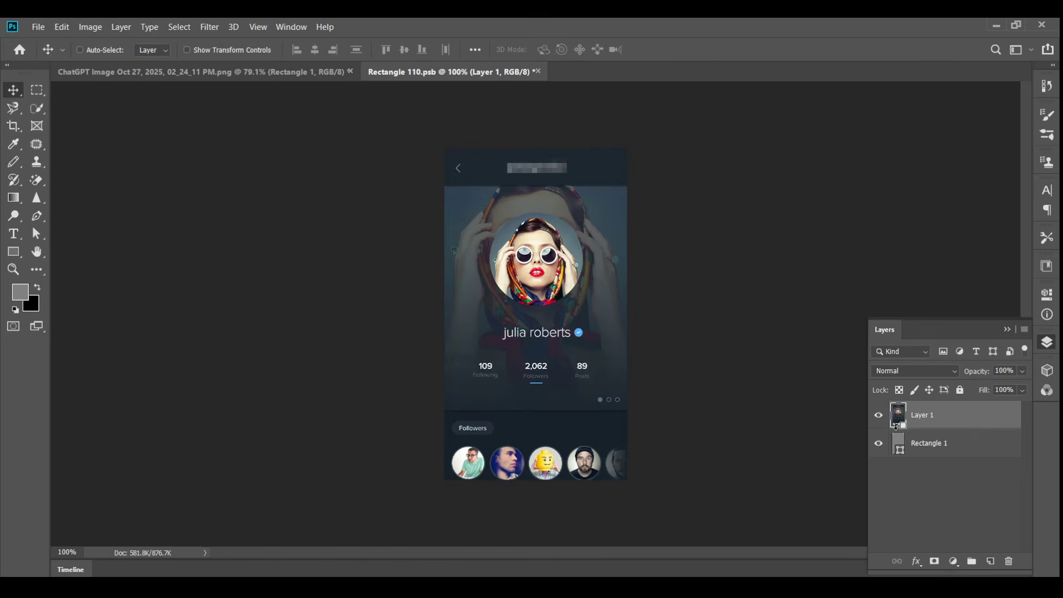
Step: Clip the screenshot layer to the Rectangle 1 shape, then close the smart object and save its changes
left_click(900, 428, "alt")
left_click(537, 71)
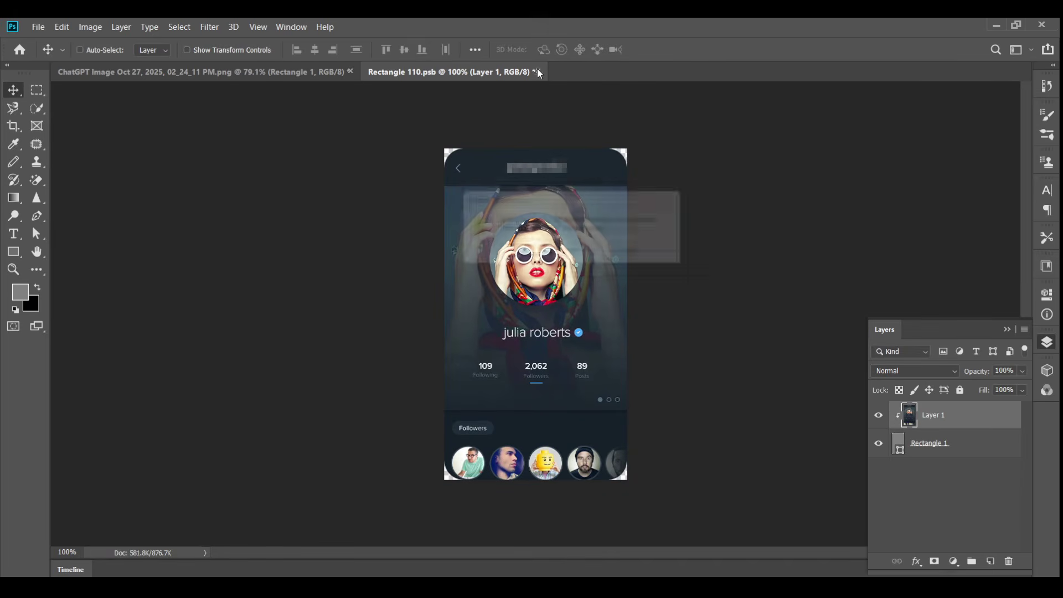
left_click(532, 252)
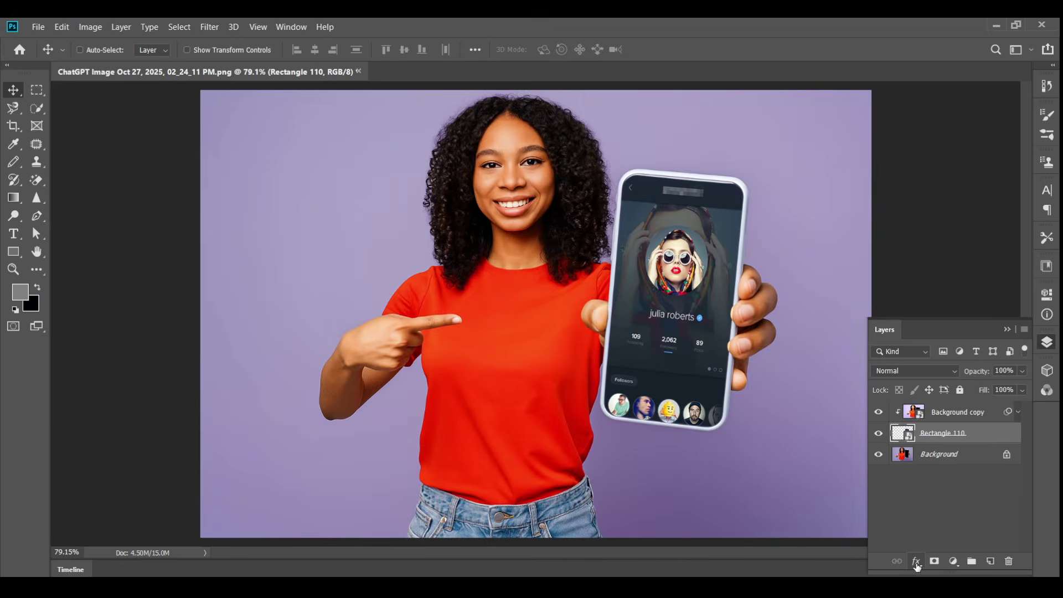
Step: Add an Inner Shadow effect to the Rectangle 110 layer with its colour set to black (000000)
left_click(917, 565)
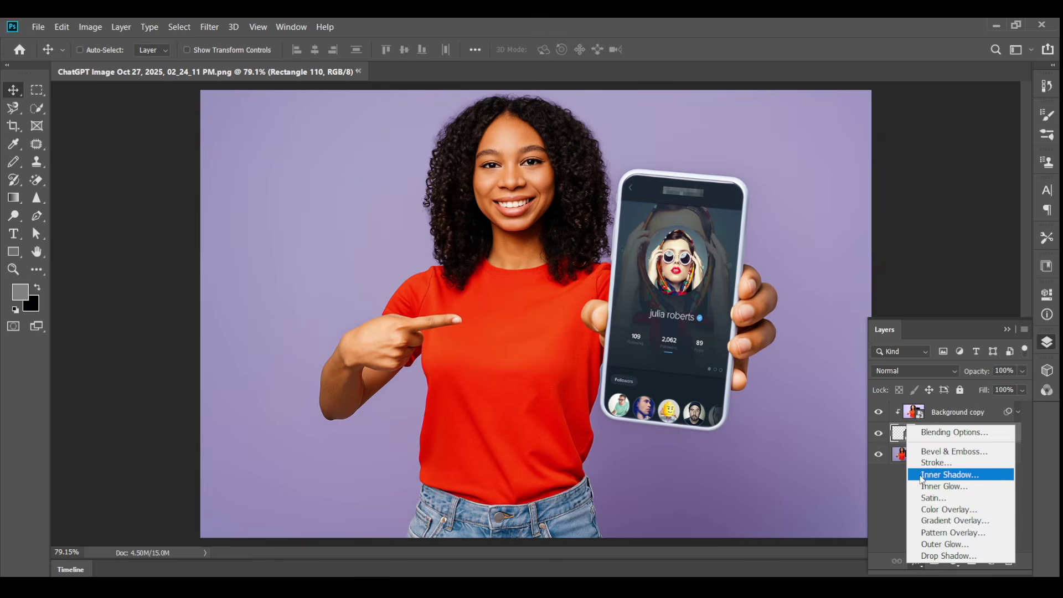
left_click(931, 472)
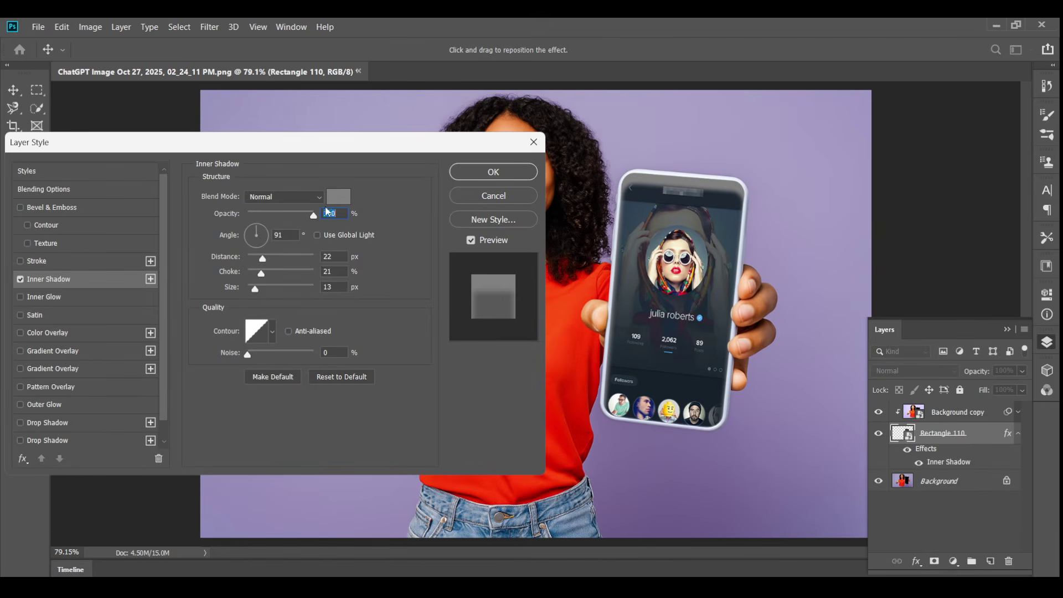
left_click(338, 197)
left_click(227, 306)
double_click(321, 417)
type("000000")
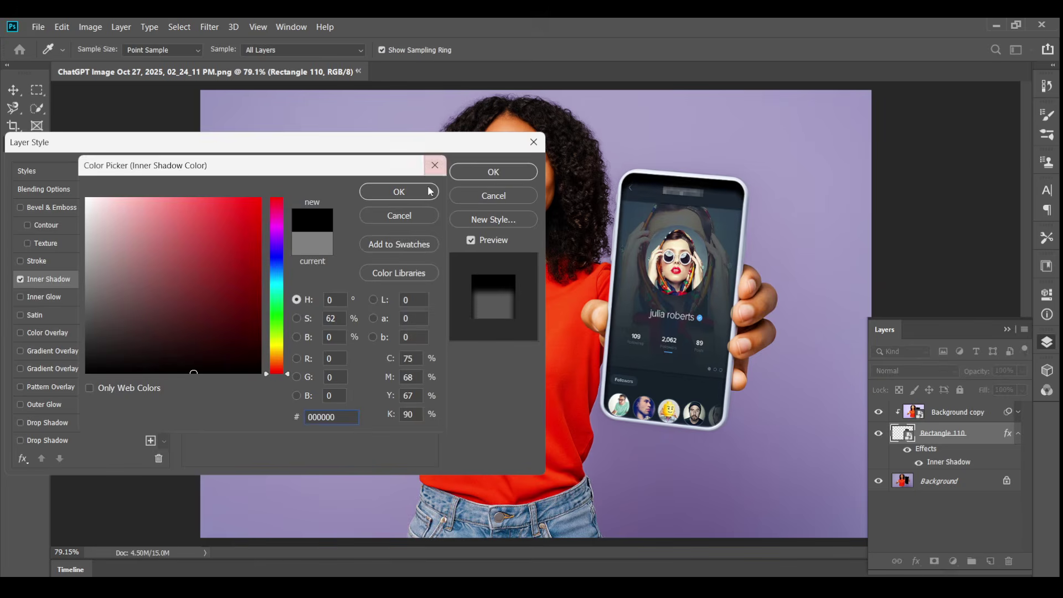
left_click(400, 192)
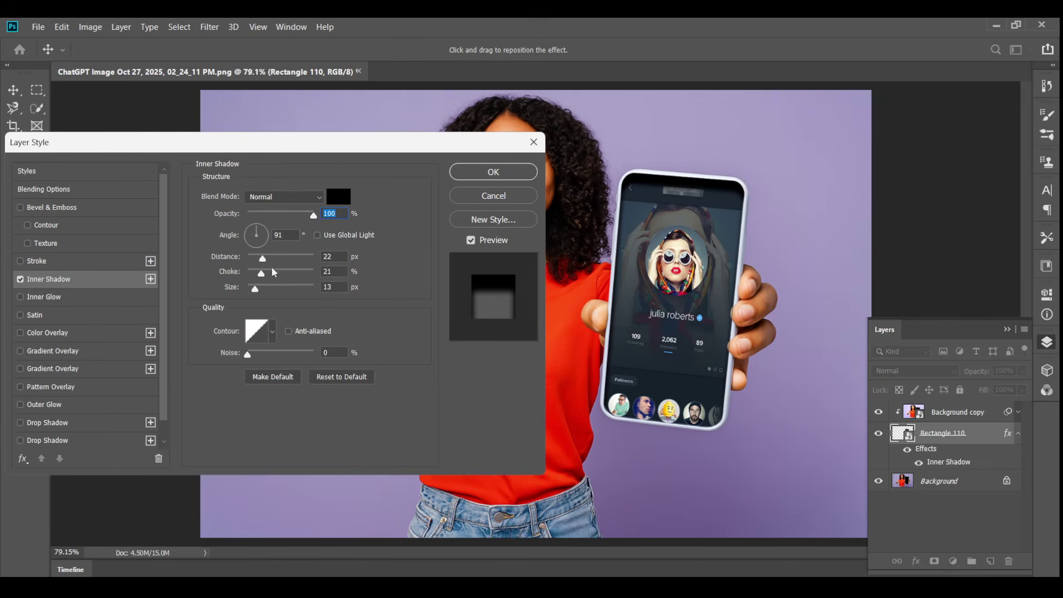
Step: Set the Inner Shadow's distance to 0 px, choke to 38% and size to 6 px, and apply the effect
left_click_drag(264, 263, 248, 263)
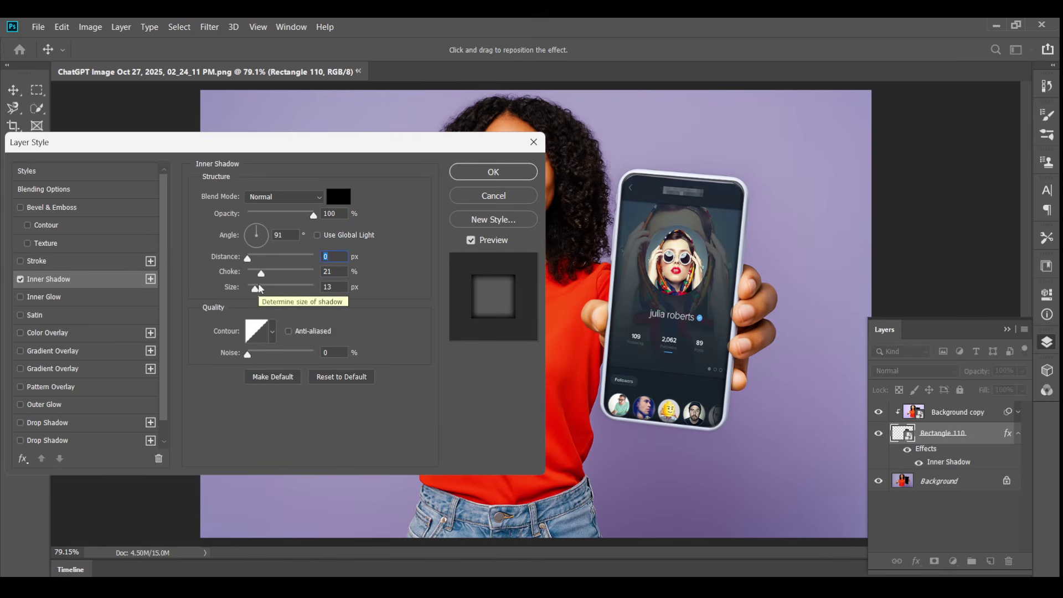
mouse_move(262, 275)
left_mouse_down()
mouse_move(252, 277)
mouse_move(303, 273)
mouse_move(271, 273)
mouse_move(253, 293)
left_mouse_up()
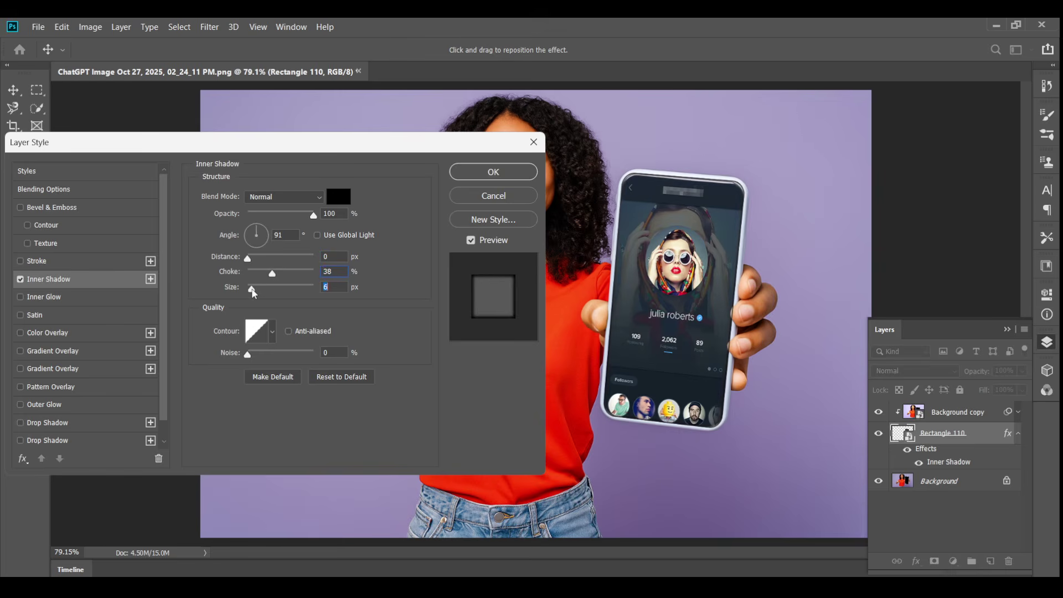
key("Up")
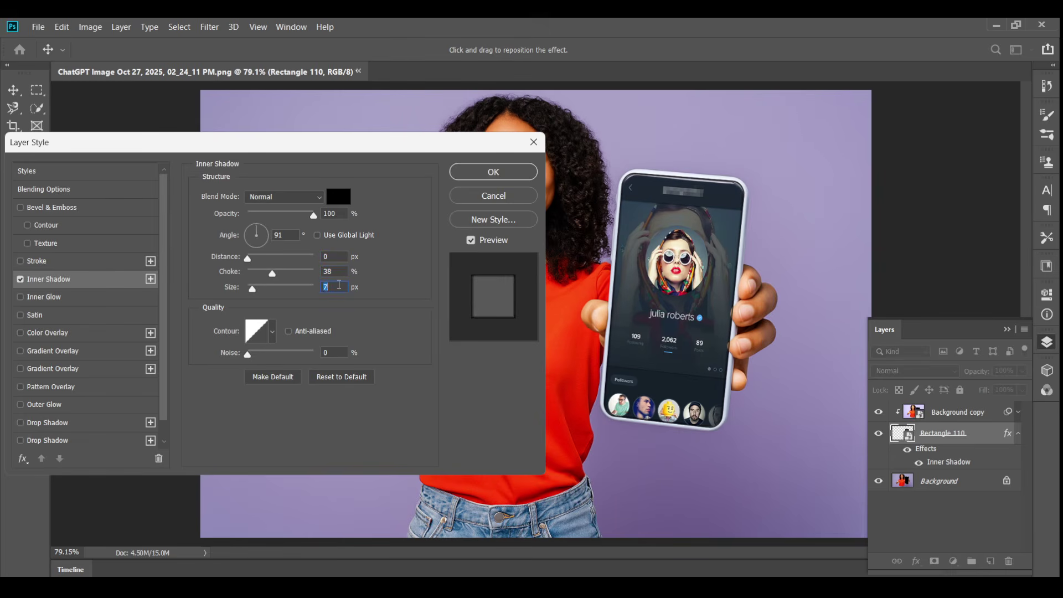
key("Down")
left_click(494, 172)
Step: Add a Soft Light Inner Glow to the Rectangle 110 layer and reduce its noise to 4%
left_click(918, 562)
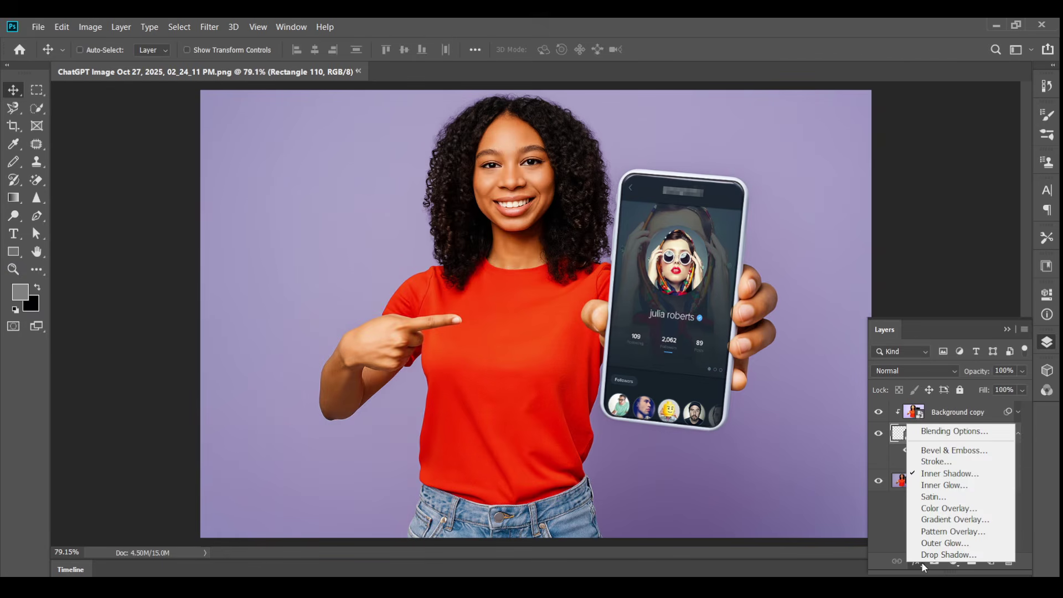
left_click(941, 486)
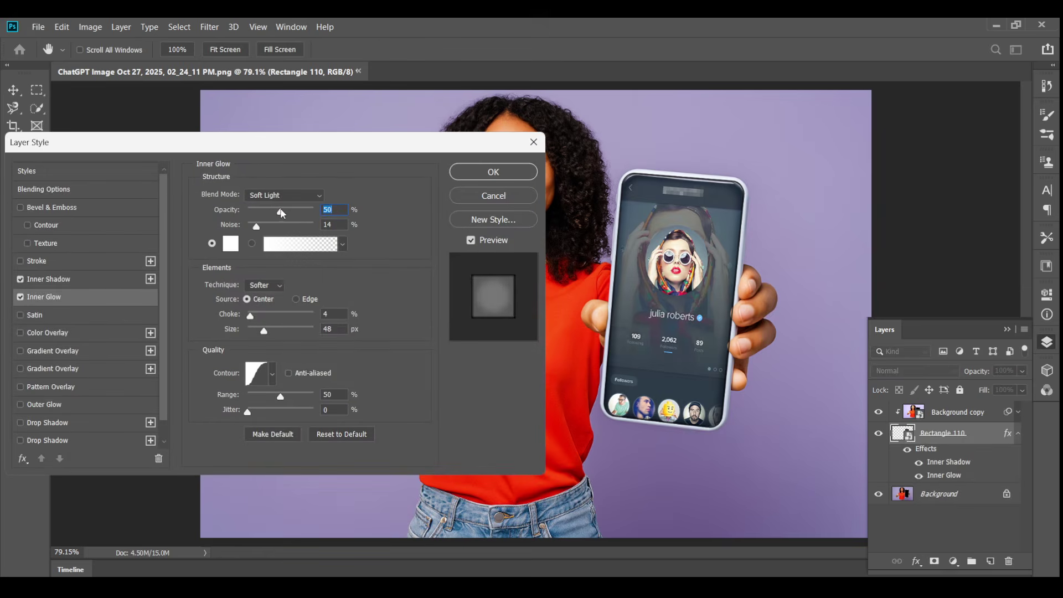
mouse_move(281, 214)
left_mouse_down()
mouse_move(297, 211)
mouse_move(266, 205)
left_mouse_up()
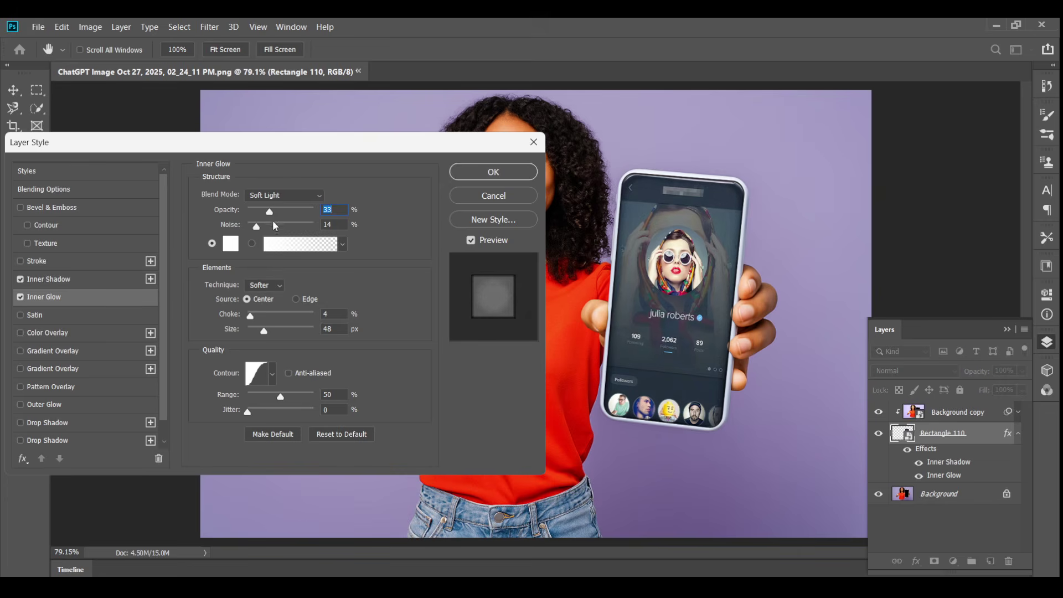
mouse_move(257, 228)
left_mouse_down()
mouse_move(261, 214)
mouse_move(247, 214)
left_mouse_up()
key("Up")
key("Up")
Step: Try different opacities for the Inner Glow, ending at 25%
left_click(337, 207)
key("Down")
key("Down")
key("Down")
key("Down")
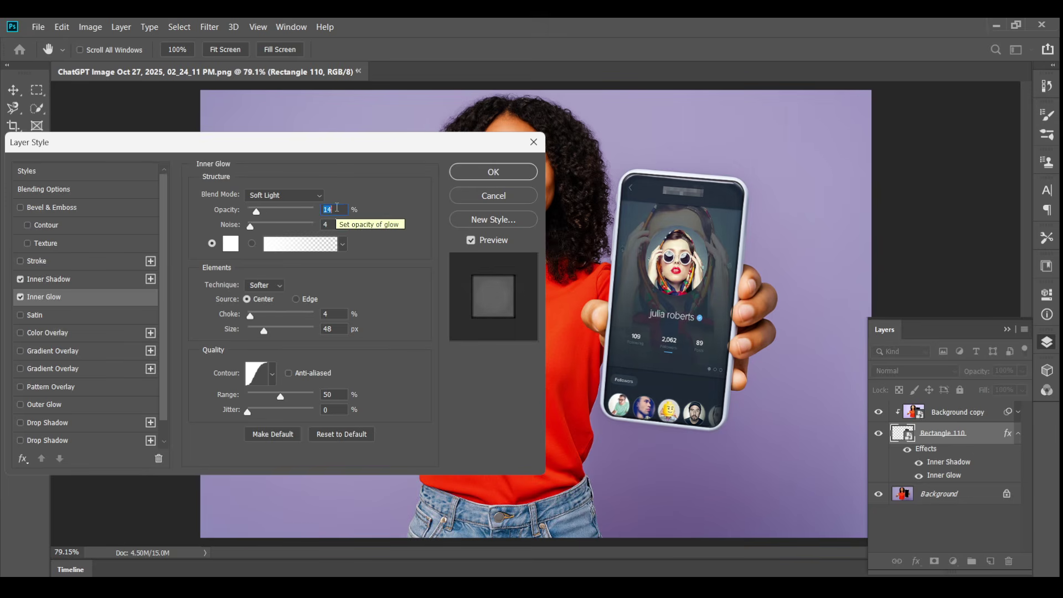
key("Down")
key("Down")
key("Down")
key("Down")
key("Down")
key("Down")
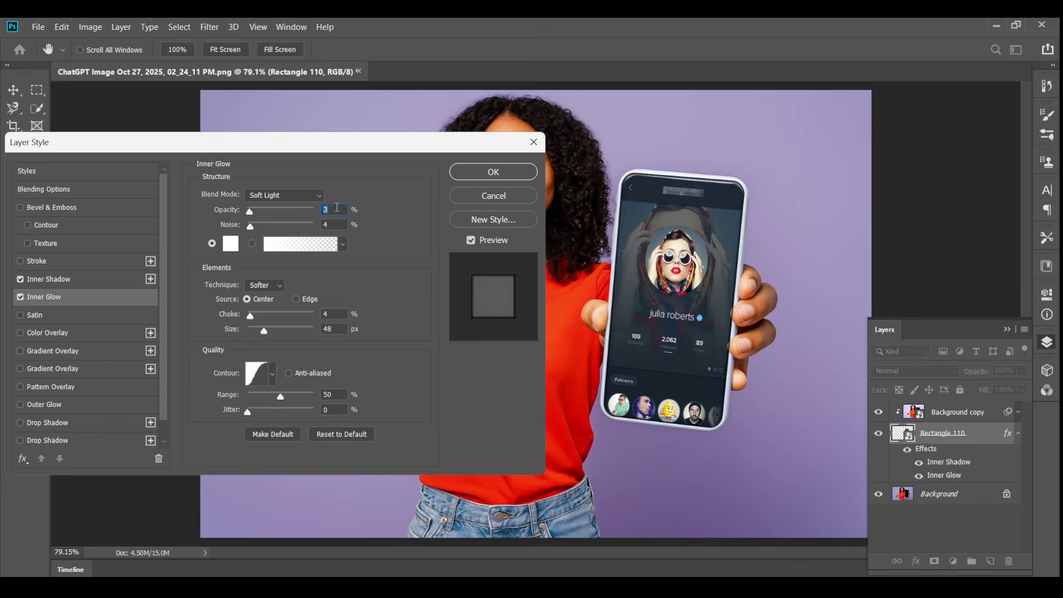
key("Up")
key("Up")
key("Up")
key("Up")
key("Up")
key("Up")
key("Down")
key("Down")
key("Up")
key("Up")
key("Up")
key("Up")
key("Up")
key("Up")
key("Up")
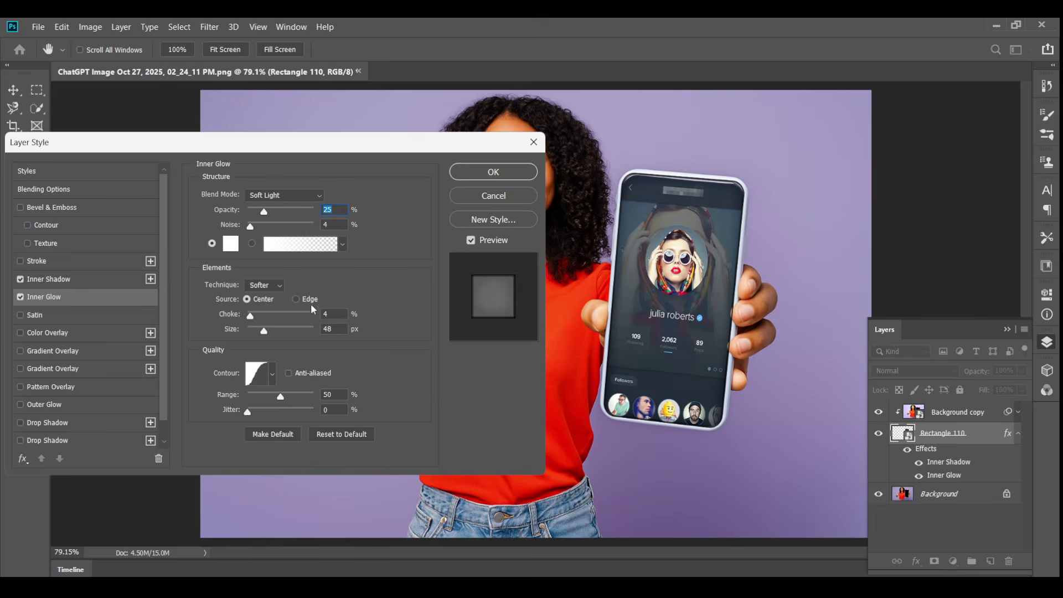
Step: Try the Edge source for the Inner Glow and raise its opacity to 30%
left_click(297, 299)
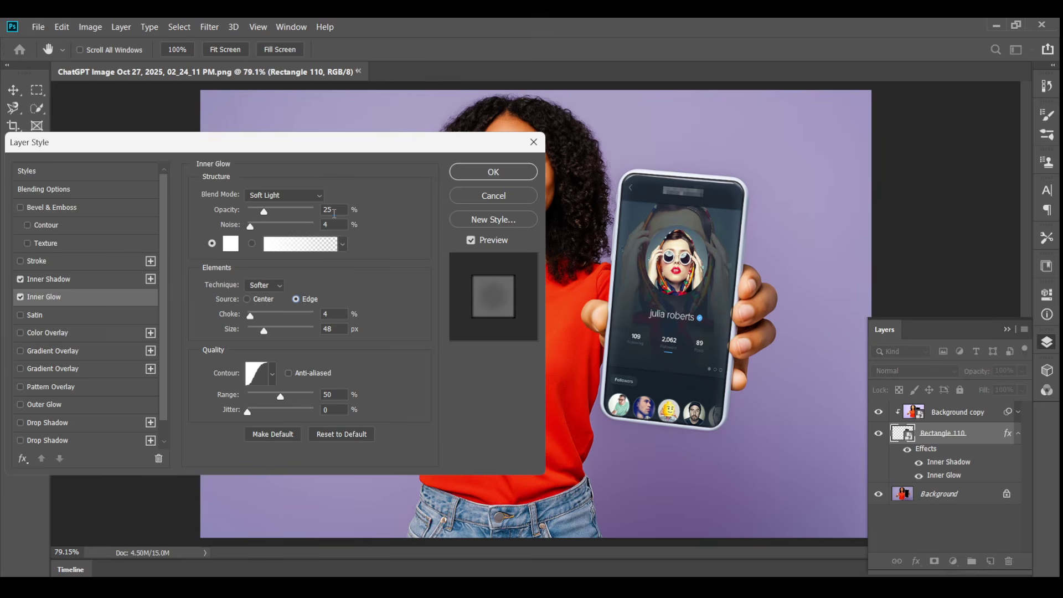
left_click(334, 213)
key("Up")
key("Up")
key("Up")
key("Up")
key("Up")
key("Up")
key("Up")
key("Up")
key("Up")
key("Up")
key("Down")
key("Down")
key("Down")
key("Down")
key("Down")
Step: Try higher and lower choke values for the Inner Glow, ending at 2%
left_click(331, 314)
key("Up")
key("Up")
key("Up")
key("Up")
key("Up")
key("Up")
key("Up")
key("Up")
key("Up")
key("Up")
key("Down")
key("Down")
key("Down")
key("Down")
key("Down")
key("Down")
key("Down")
key("Down")
key("Down")
key("Down")
key("Down")
key("Down")
Step: Set the Inner Glow's source to Center and its technique to Softer
left_click(247, 299)
left_click(271, 285)
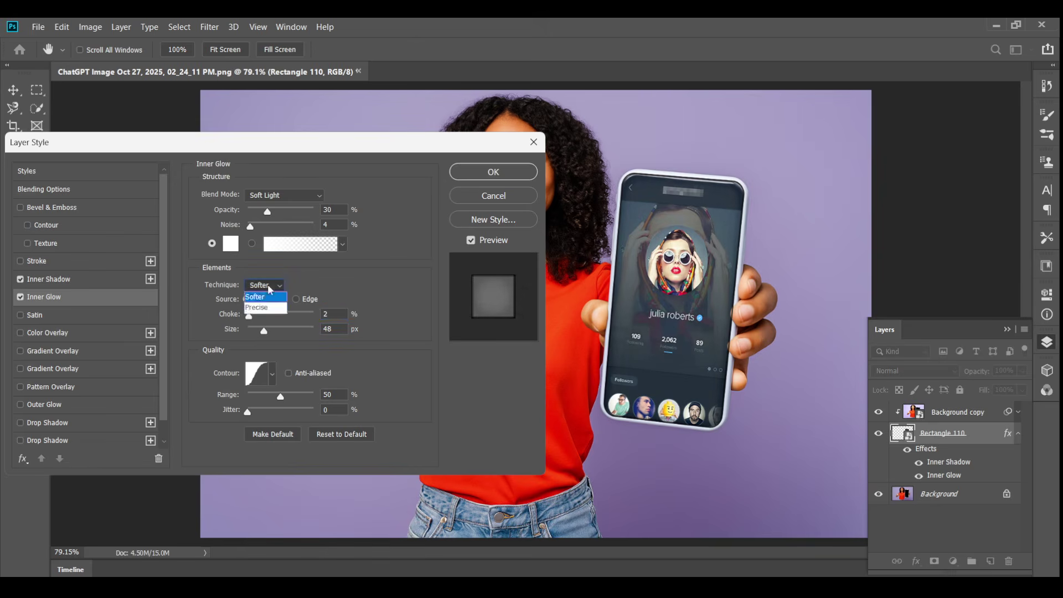
left_click(268, 294)
left_click(273, 285)
left_click(269, 295)
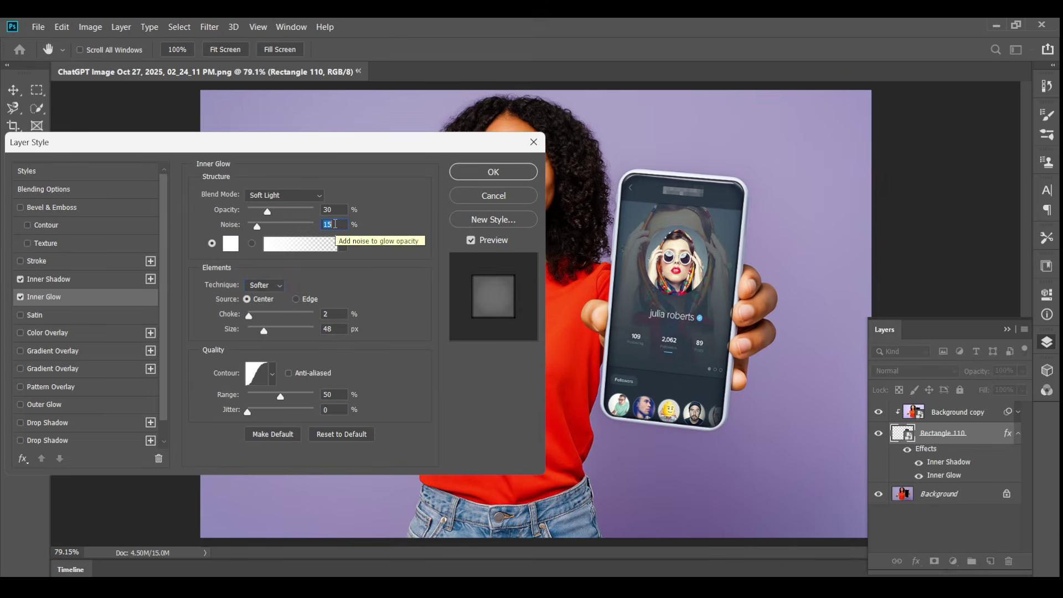
Step: Set the Inner Glow's noise to 6%, opacity to 36% and choke to 9%, and apply the effect
type("8")
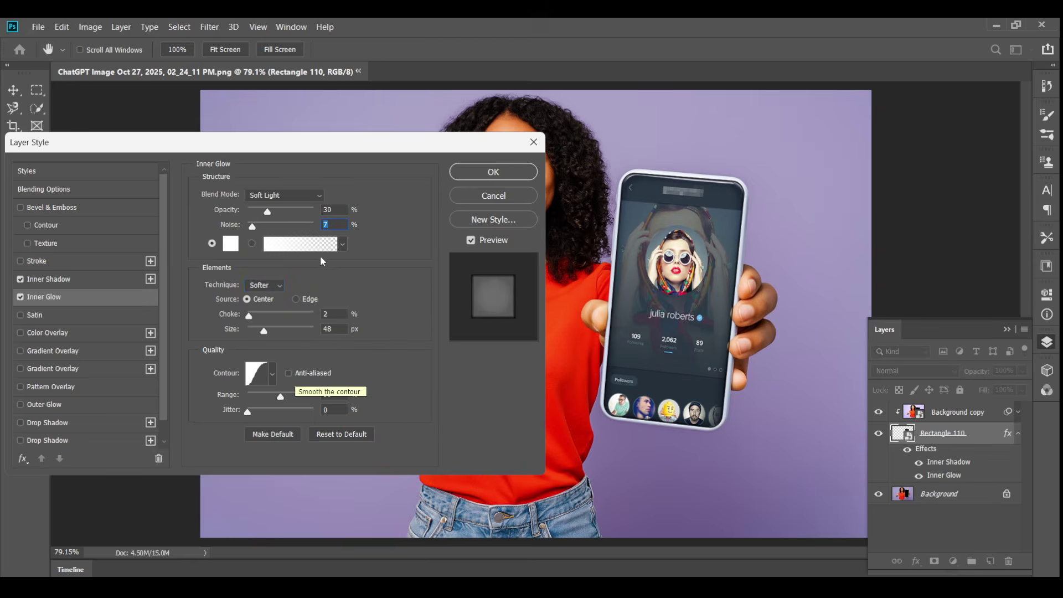
key("Down")
key("Down")
key("Down")
key("Down")
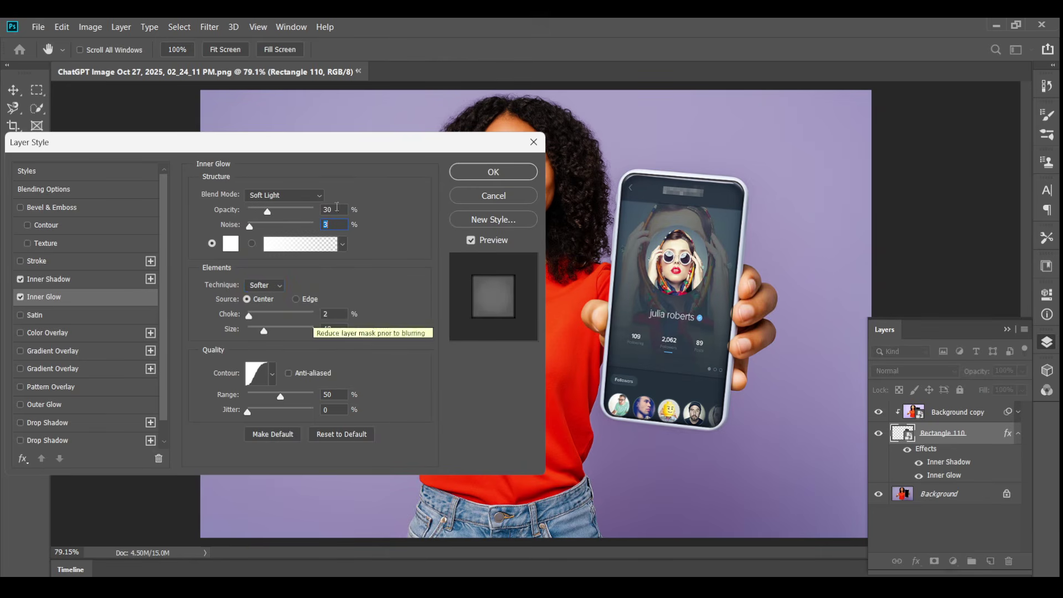
left_click(337, 213)
key("Up")
key("Up")
key("Up")
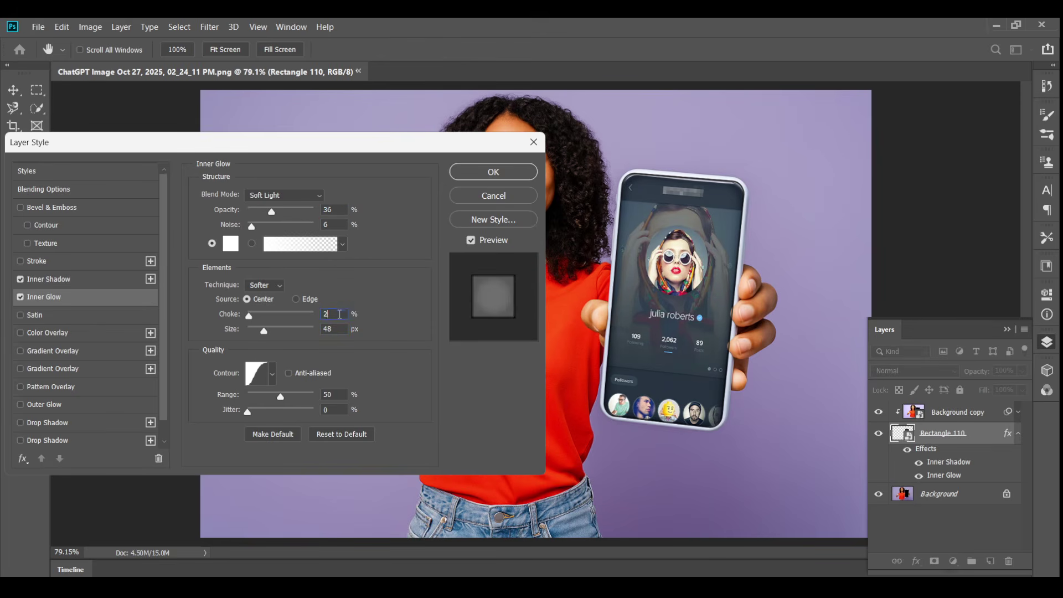
key("Up")
key("Up")
key("Up")
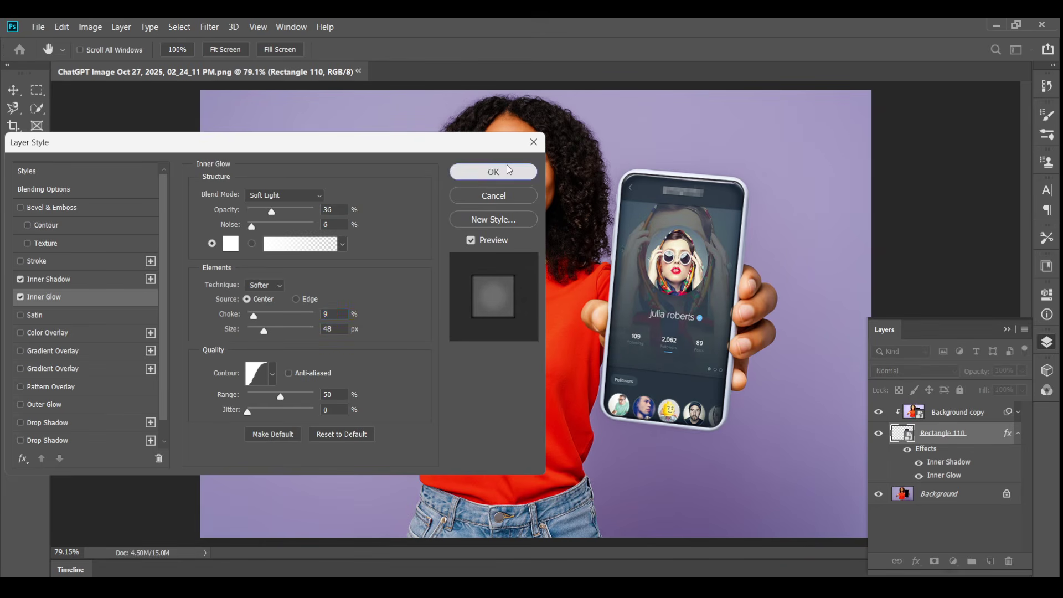
left_click(493, 171)
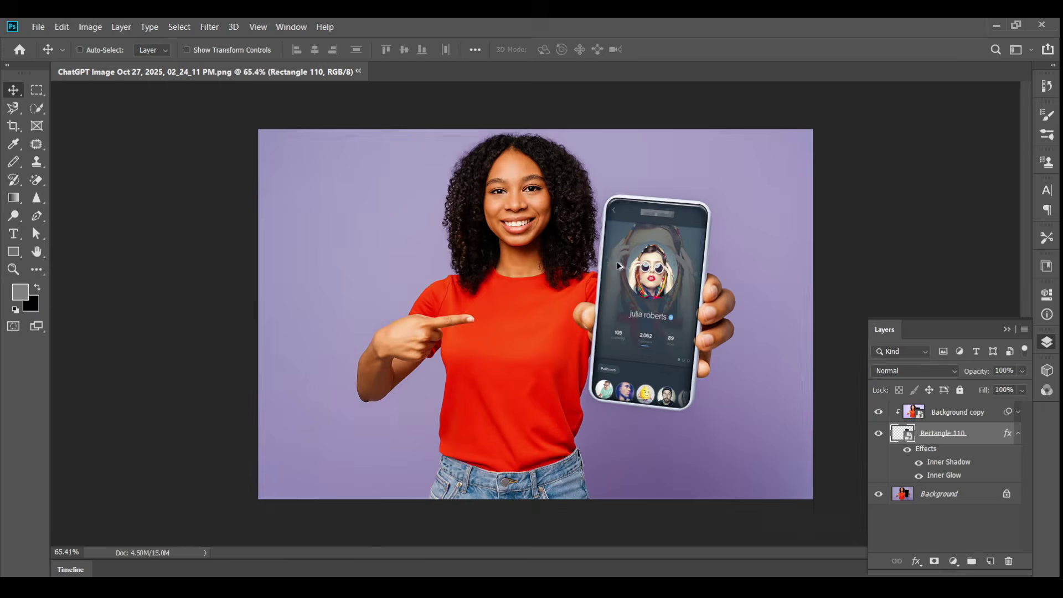
Step: Start a Tilt-Shift blur on the Rectangle 110 layer and tilt its blur lines diagonally across the phone
scroll(619, 266, "up", 5)
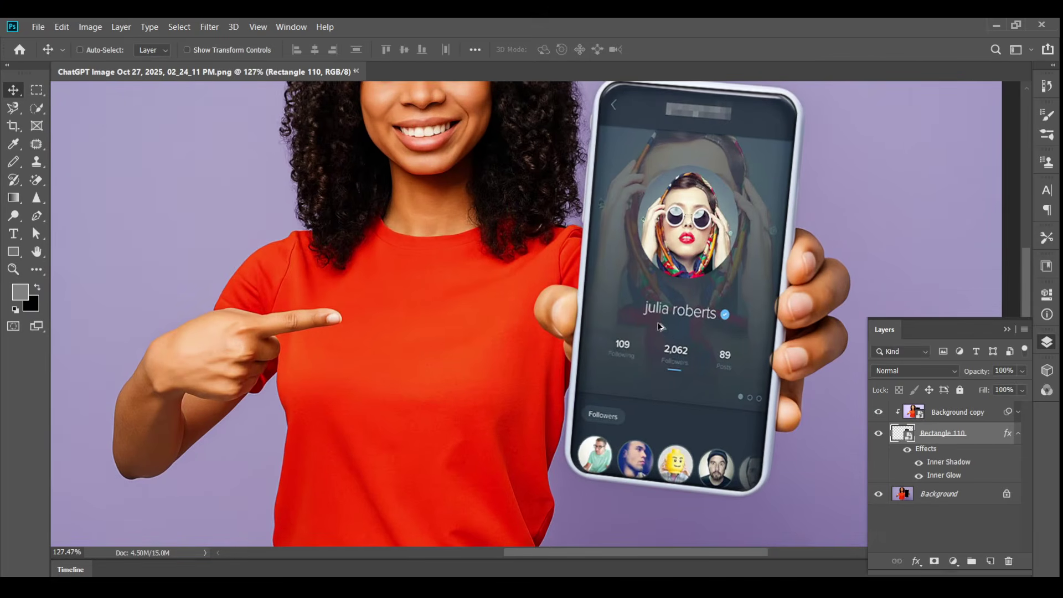
scroll(659, 326, "down", 3)
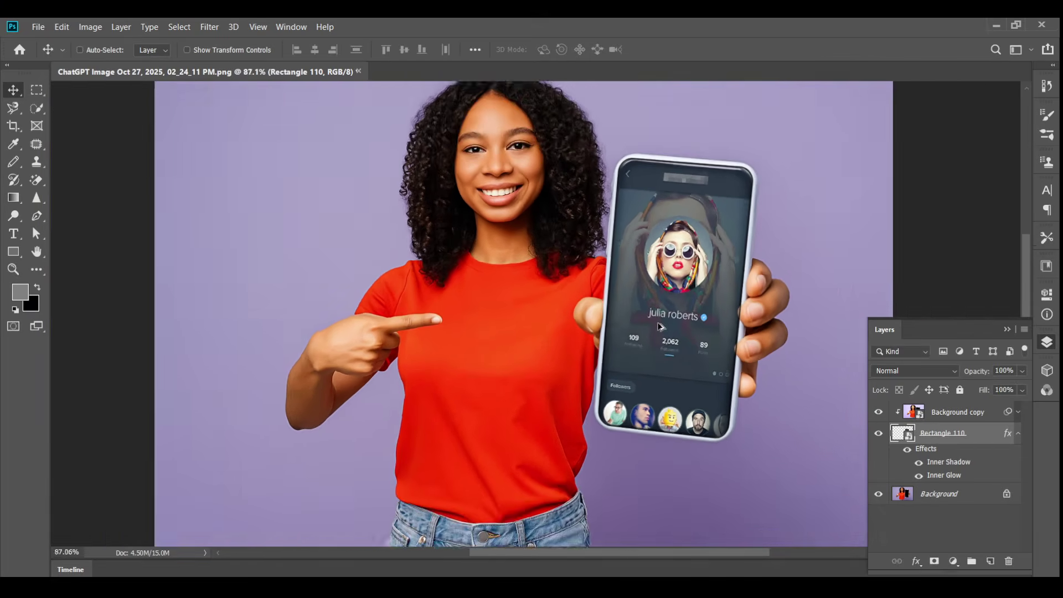
scroll(660, 327, "down", 1)
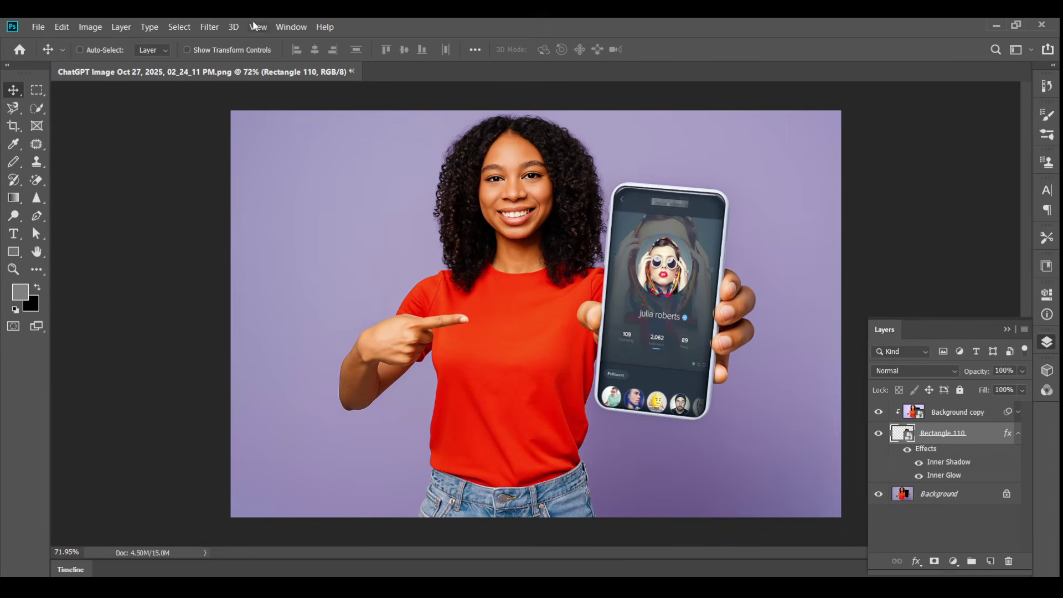
left_click(218, 26)
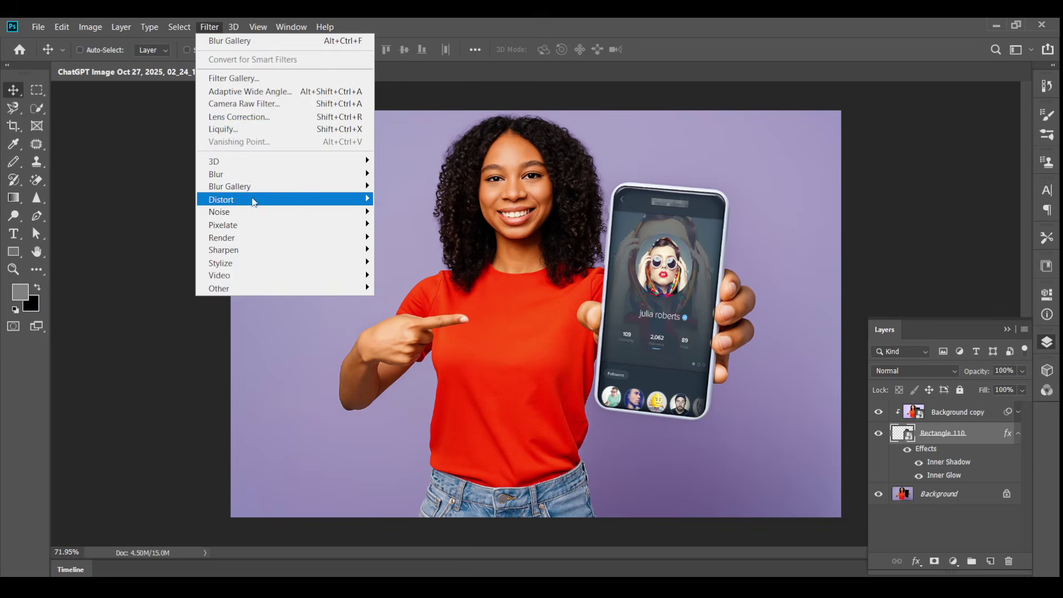
mouse_move(270, 192)
left_click(403, 211)
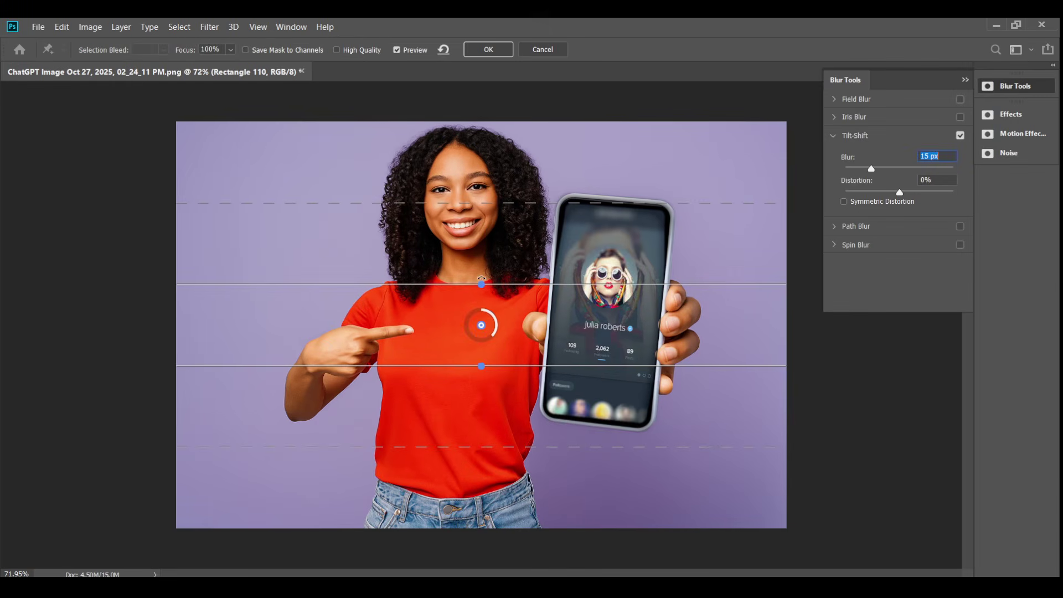
mouse_move(482, 278)
left_mouse_down()
mouse_move(462, 281)
mouse_move(482, 277)
left_mouse_up()
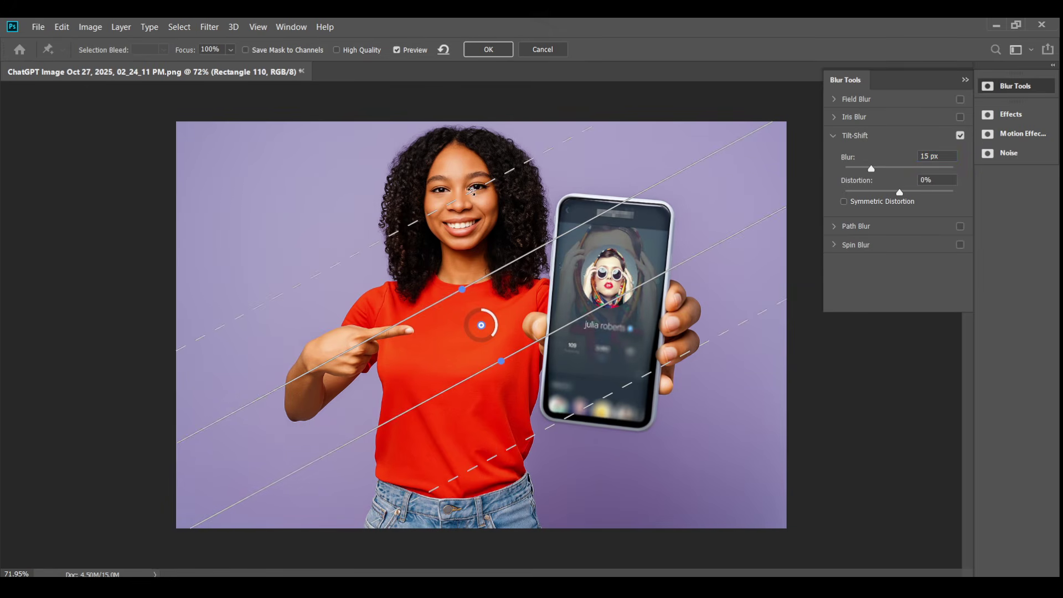
left_click_drag(472, 191, 475, 200)
left_click_drag(539, 435, 553, 455)
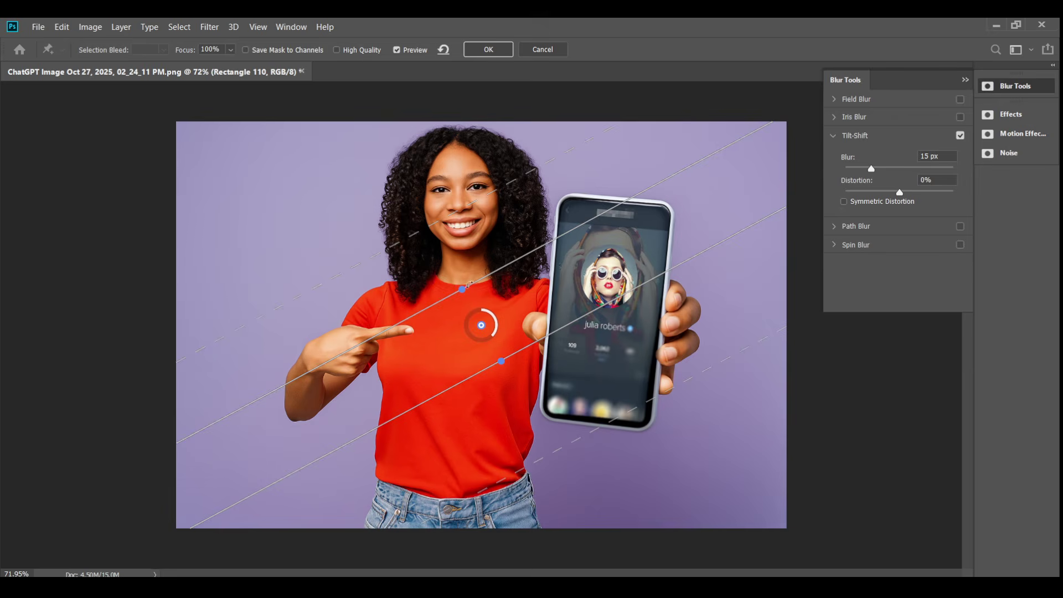
Step: Give the Tilt-Shift lines a shallower angle, set the blur to 5 px and shift the centre toward the phone's lower part
left_click_drag(492, 367, 525, 308)
left_click_drag(513, 310, 496, 357)
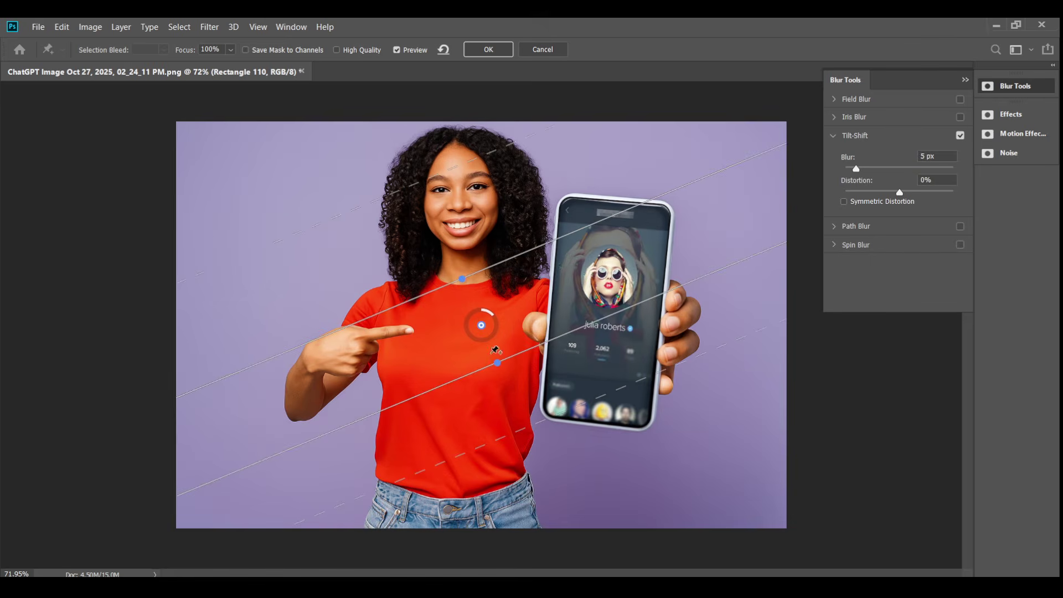
left_click_drag(541, 384, 541, 441)
left_click_drag(481, 327, 504, 350)
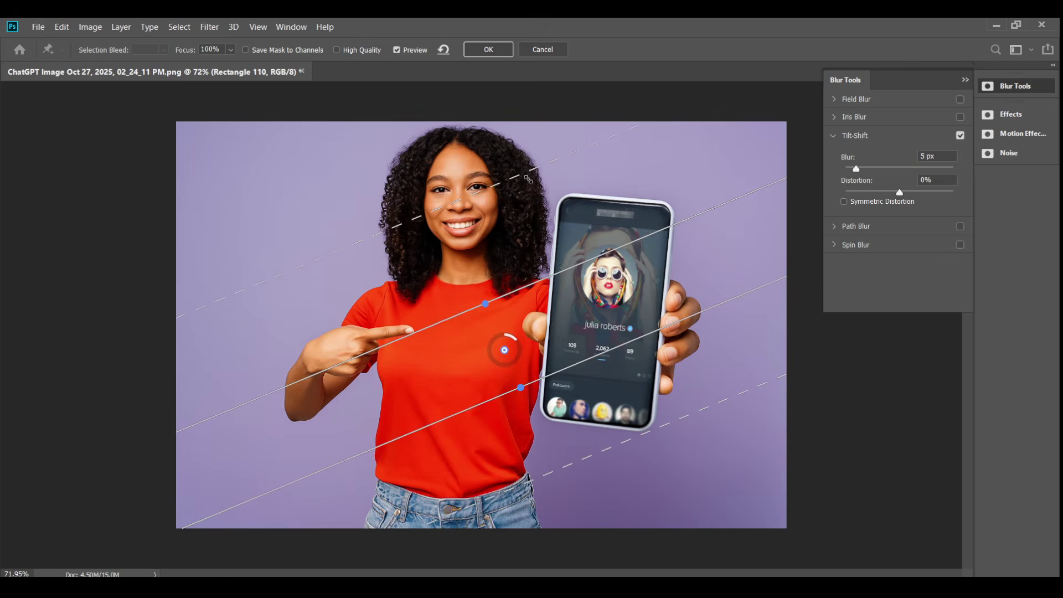
Step: Pull the upper transition line inward, extend the sharp zone downward, set the blur to 6 px and apply the Tilt-Shift
left_click_drag(528, 178, 538, 203)
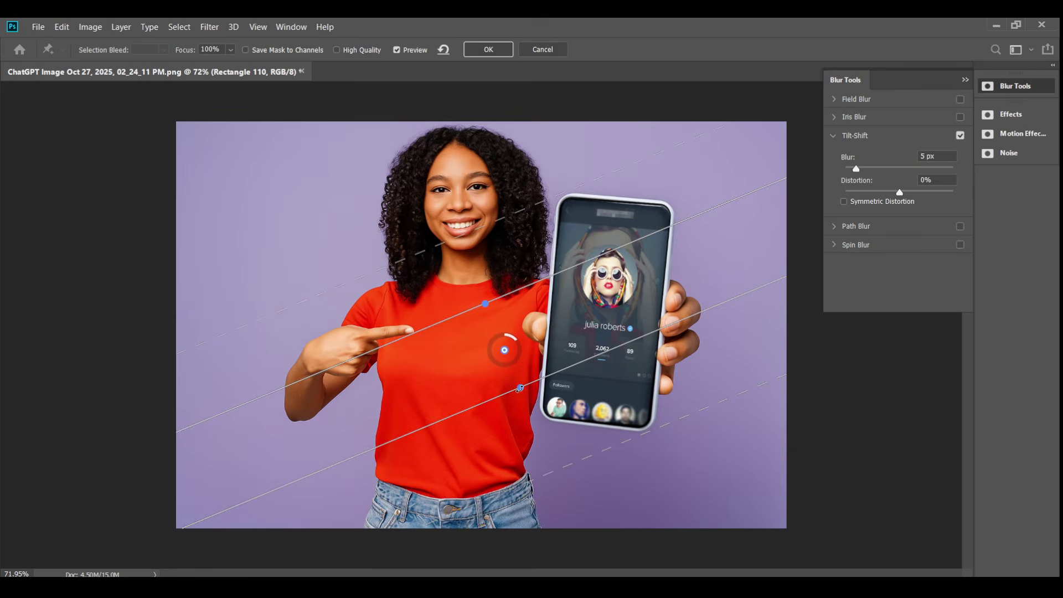
left_click_drag(550, 377, 580, 397)
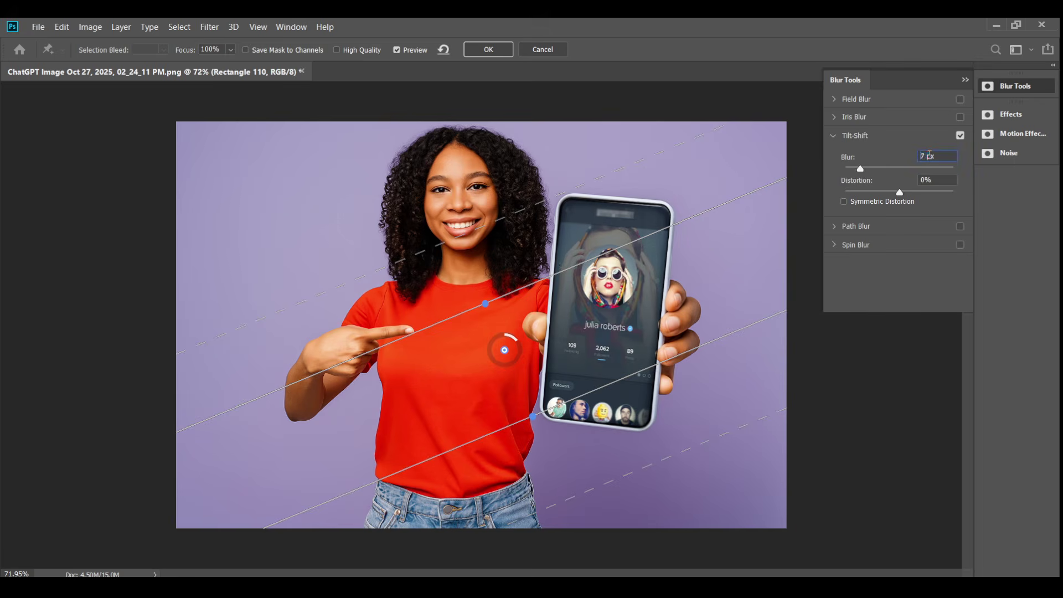
key("Up")
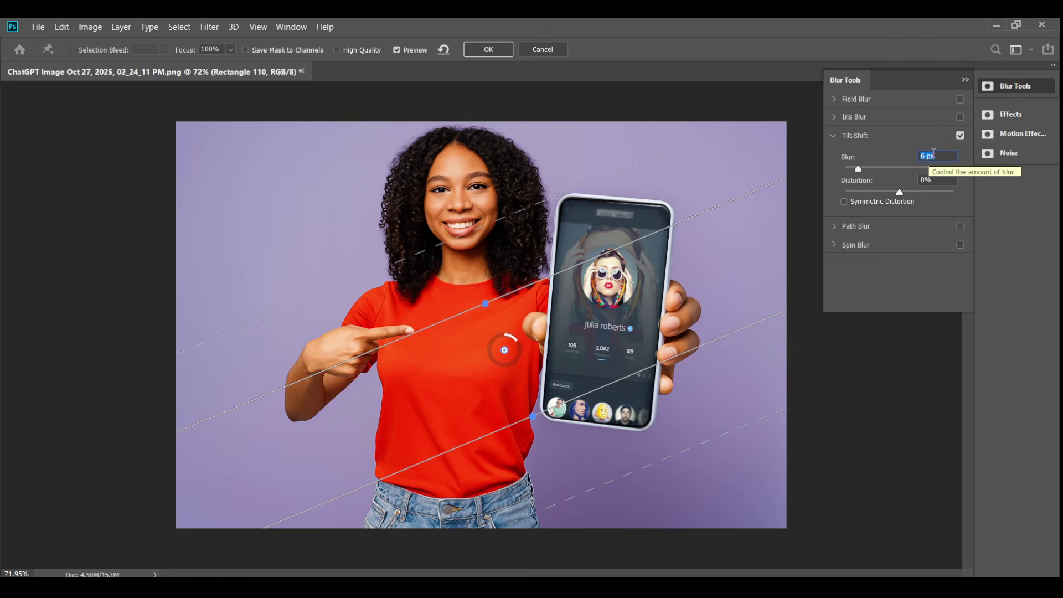
left_click(967, 81)
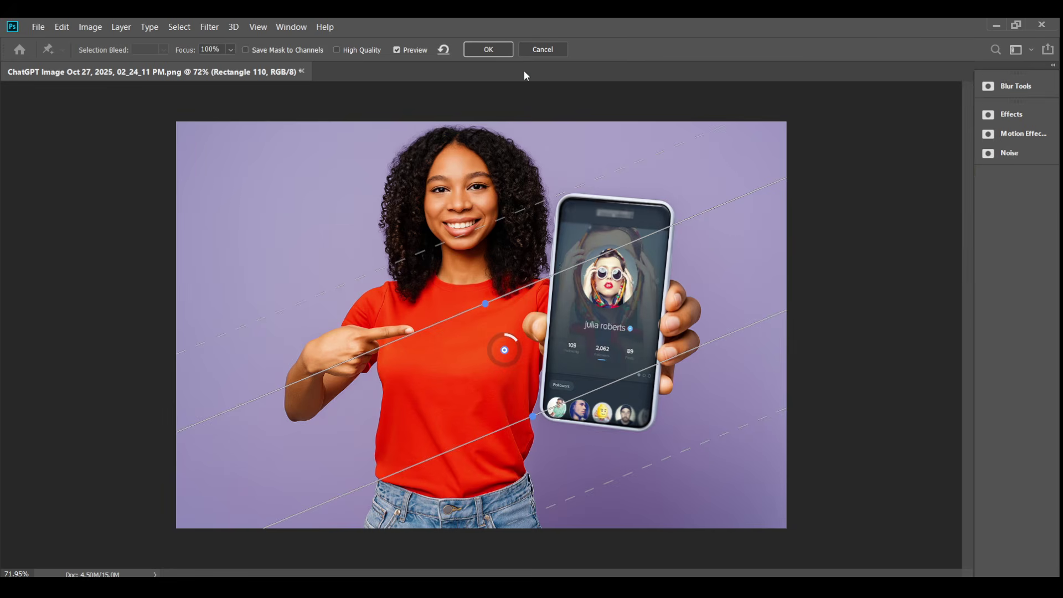
key("Return")
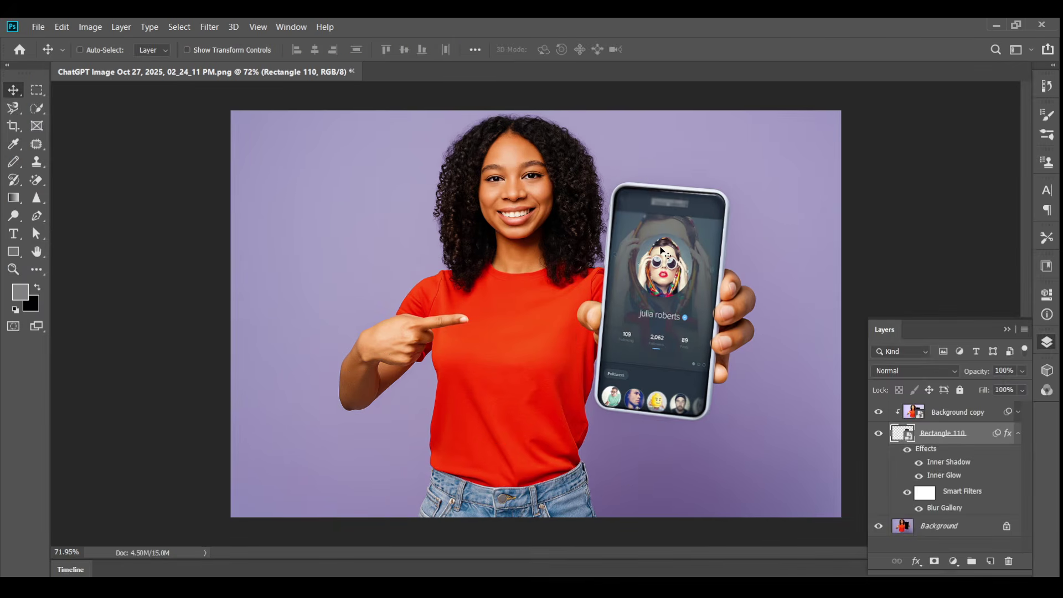
key("ctrl+minus")
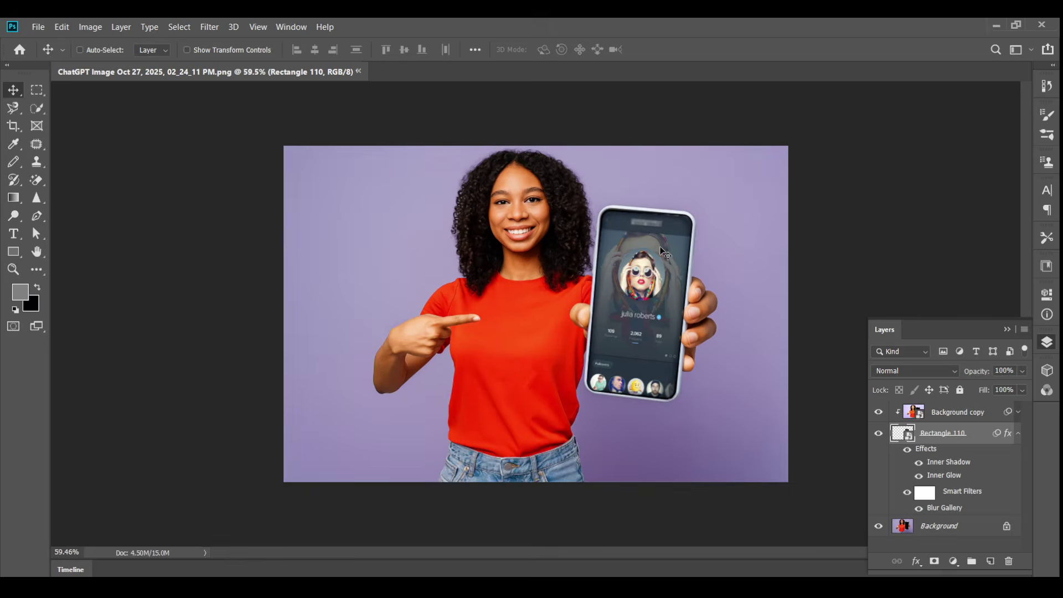
key("ctrl+plus")
key("ctrl+minus")
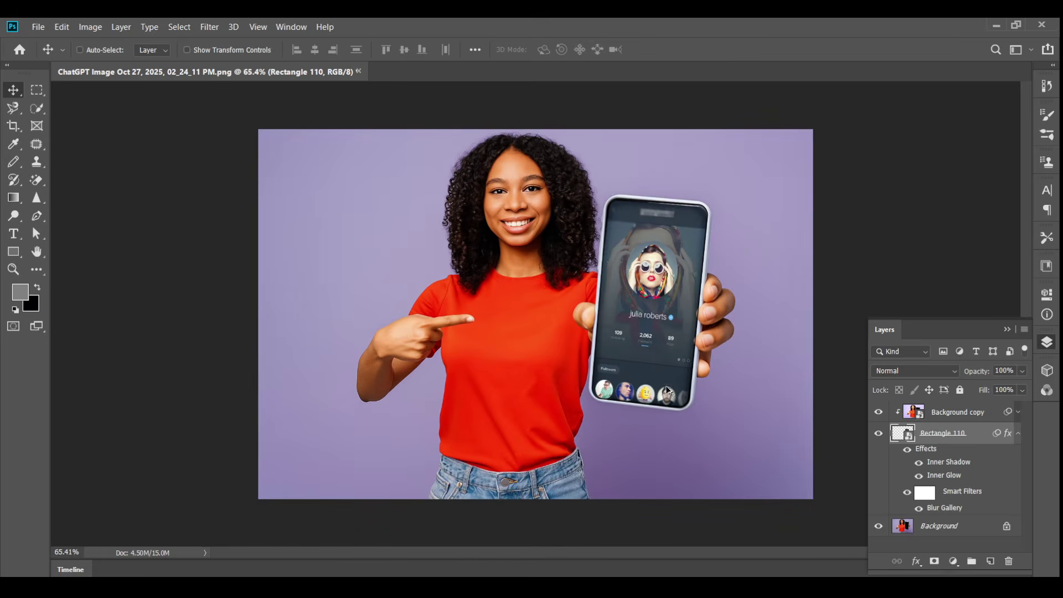